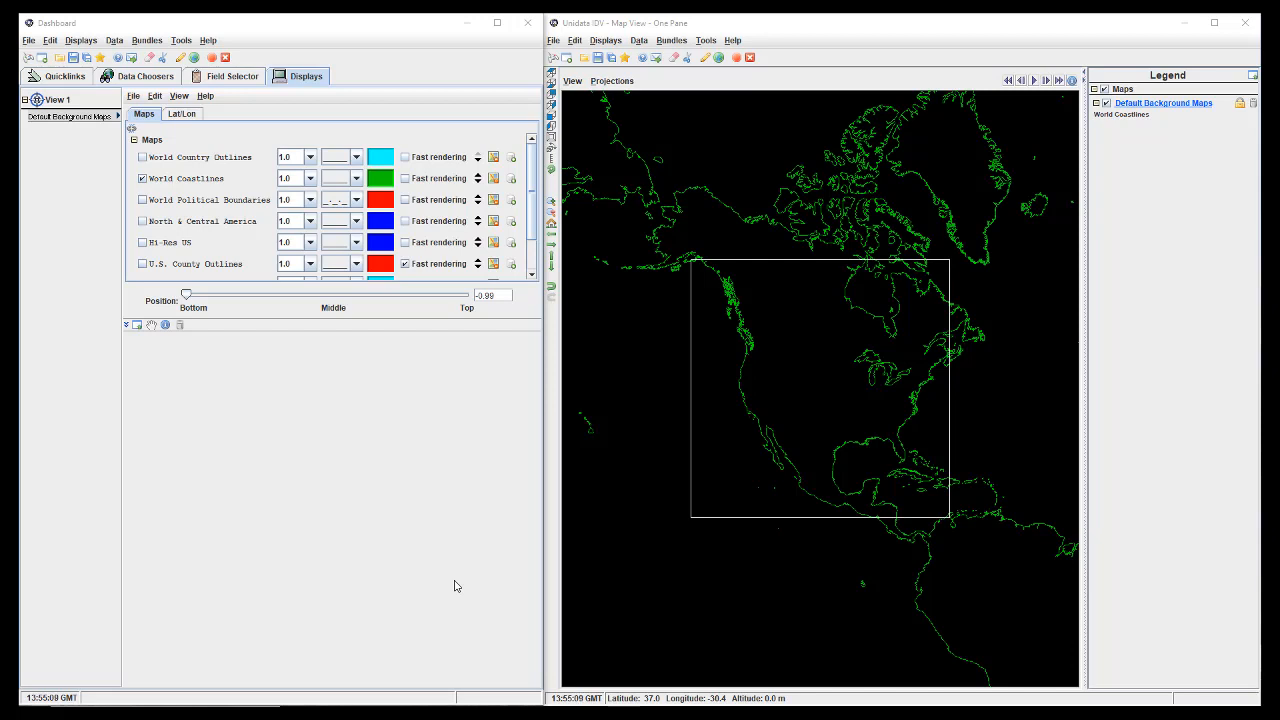
Step: Review the Quicklinks pages for favorite bundles, data favorites, display templates, history and new windows
{"action": "left_click", "coordinate": [356, 28]}
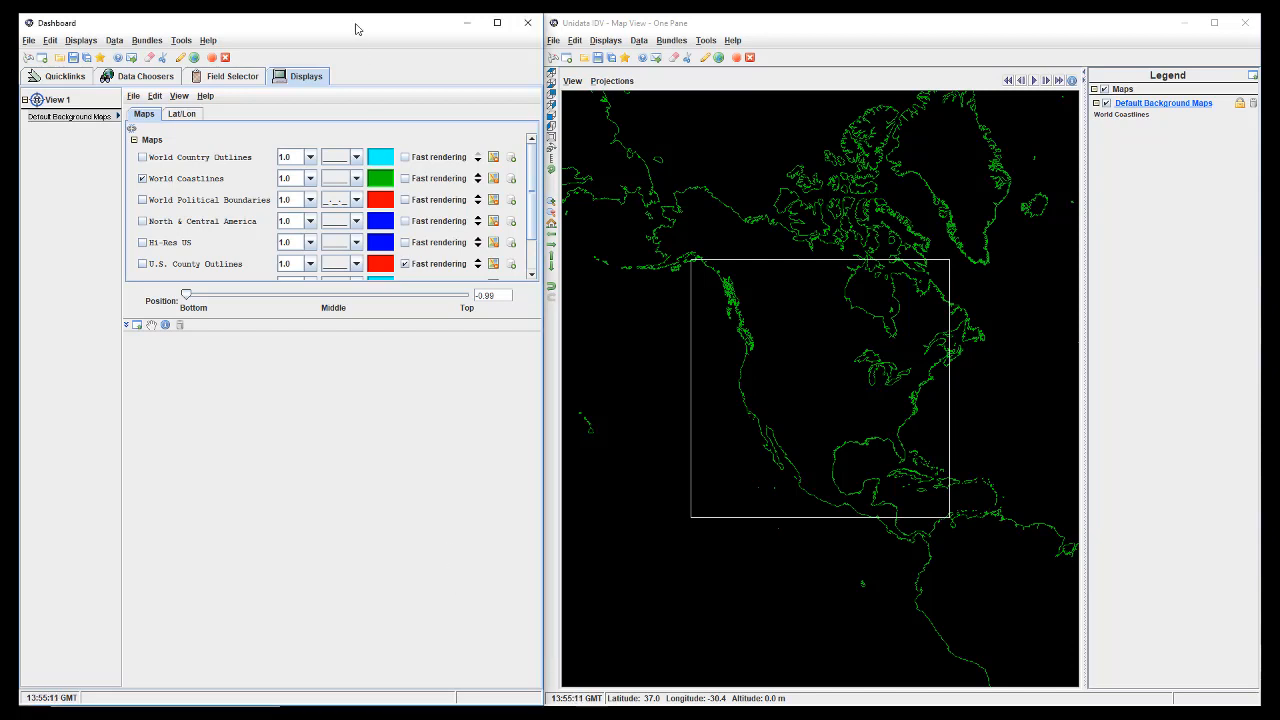
{"action": "left_click", "coordinate": [686, 31]}
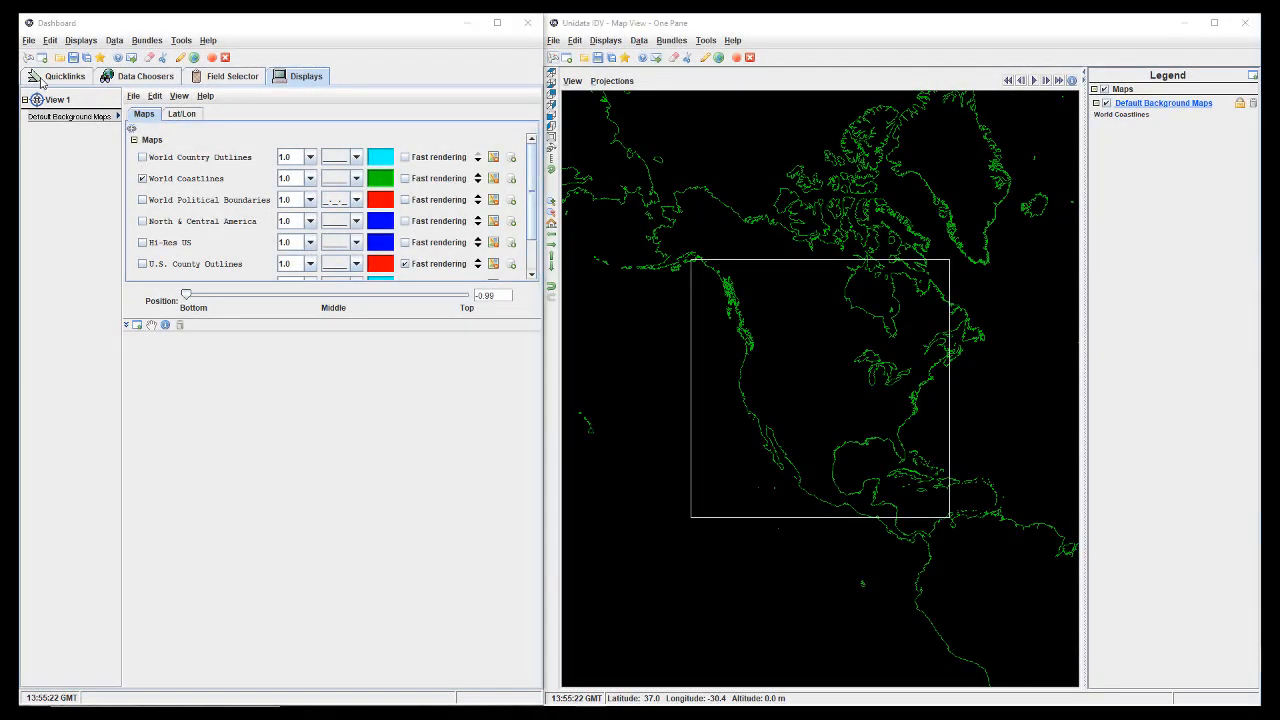
{"action": "left_click", "coordinate": [40, 82]}
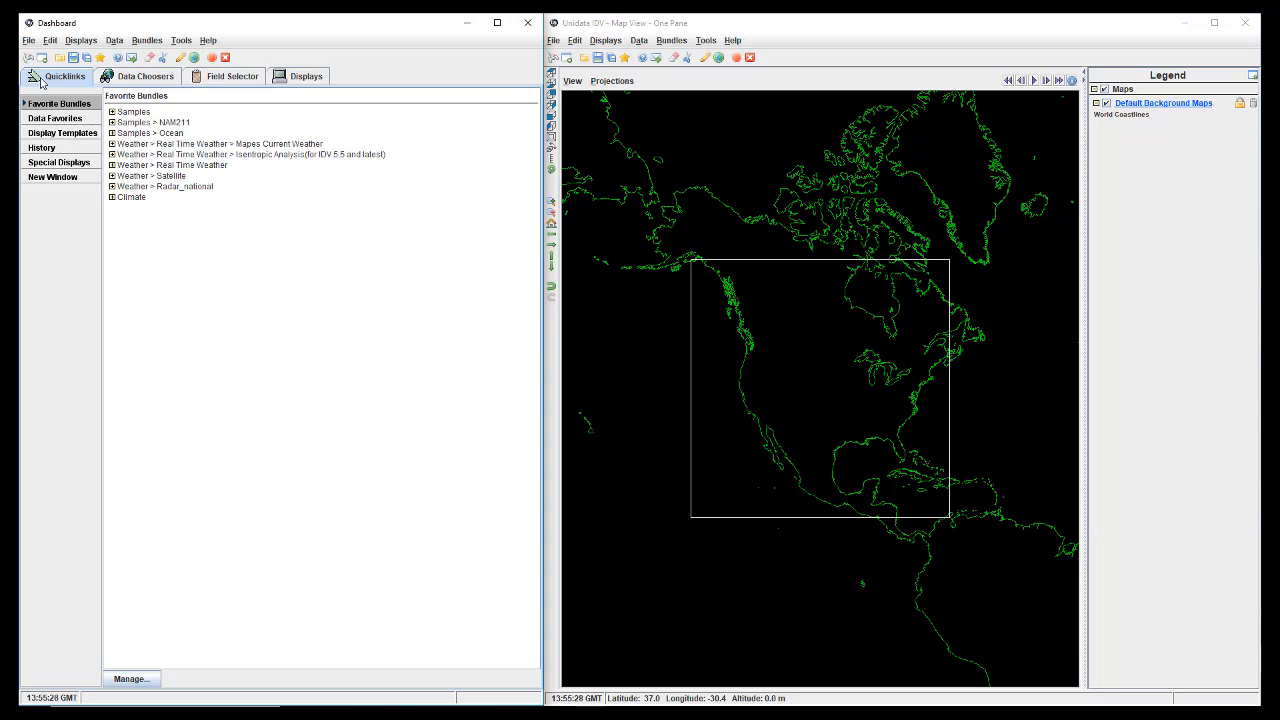
{"action": "left_click", "coordinate": [59, 122]}
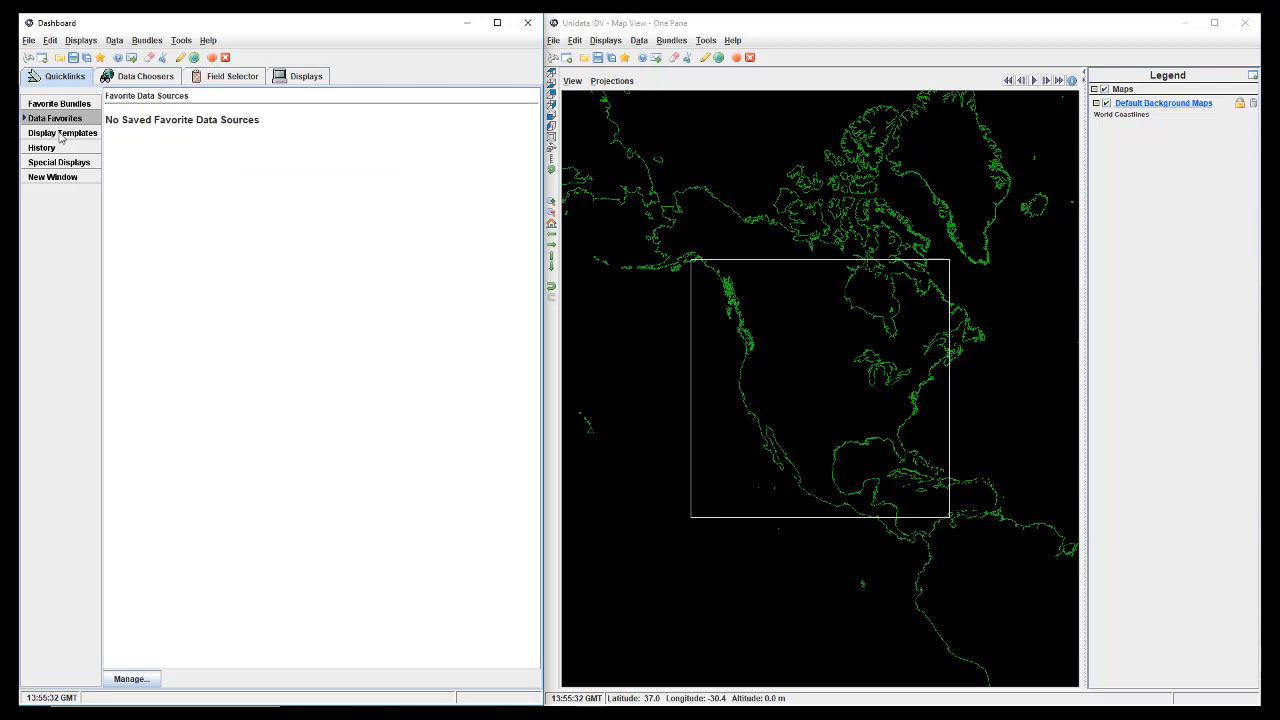
{"action": "left_click", "coordinate": [61, 135]}
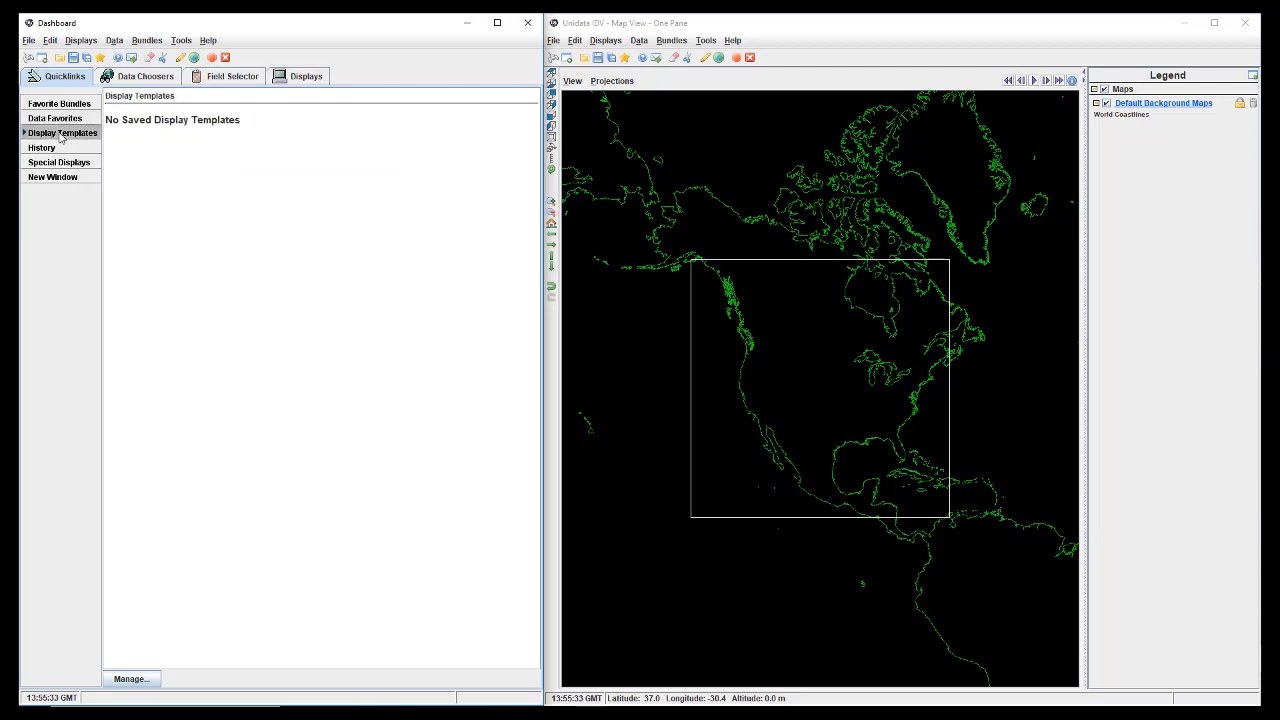
{"action": "left_click", "coordinate": [60, 148]}
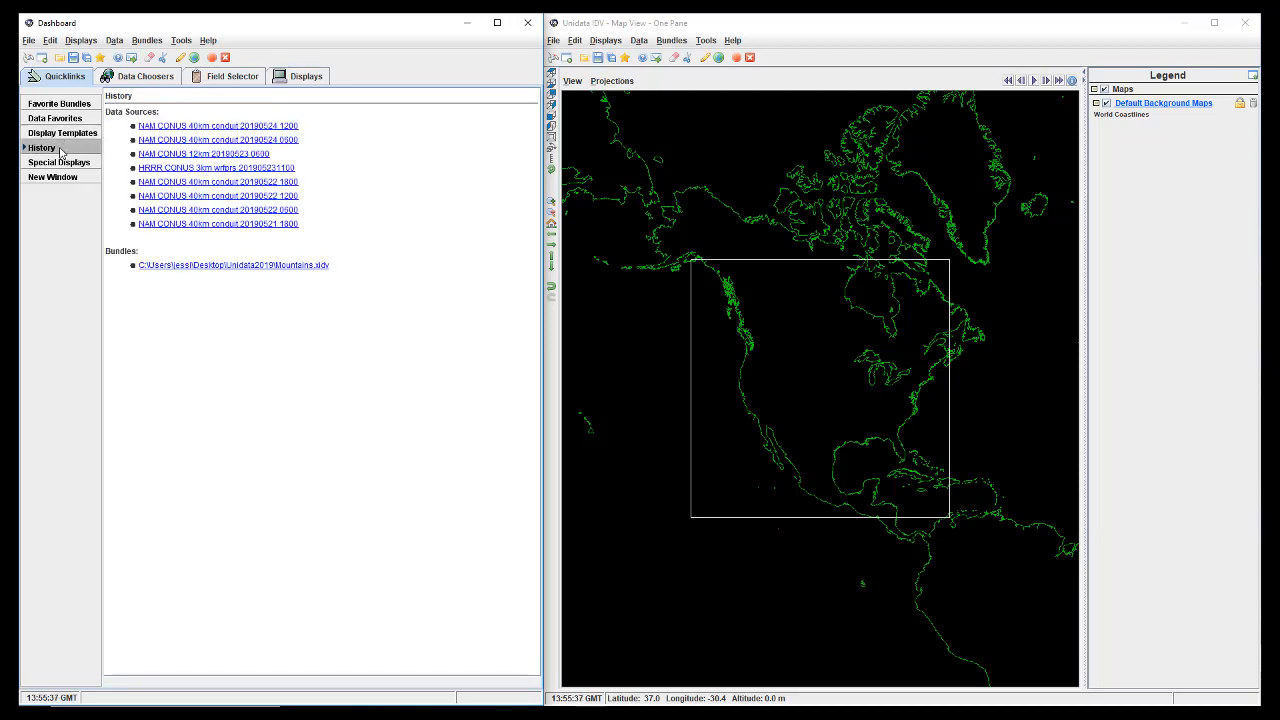
{"action": "left_click", "coordinate": [66, 177]}
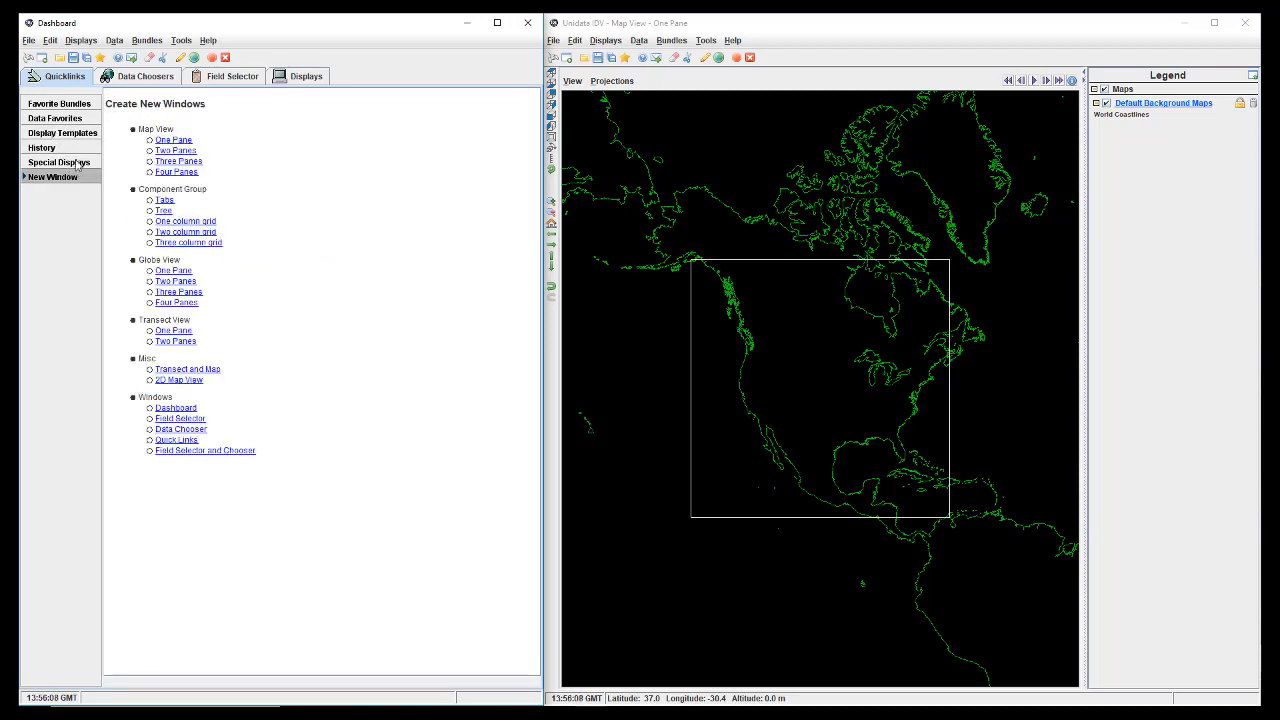
Step: Add the Latest Collection for NAM Alaska 11km from the forecast model data catalog as a data source
{"action": "left_click", "coordinate": [138, 76]}
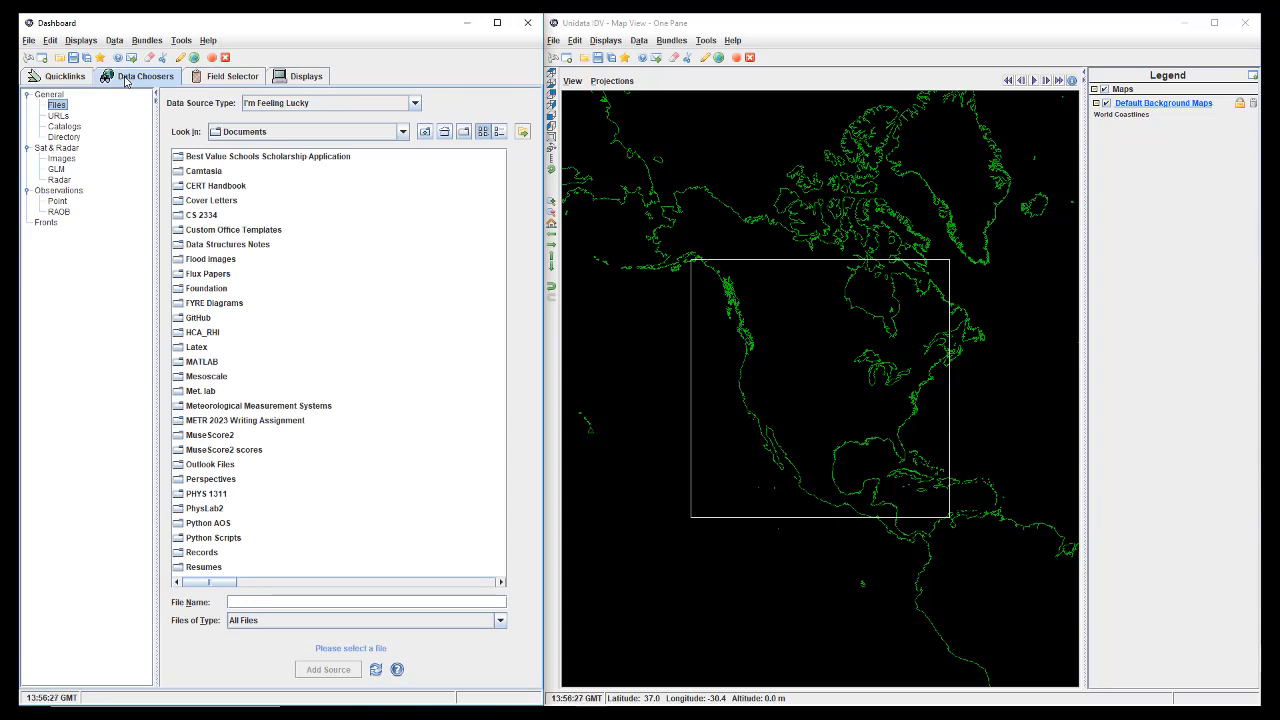
{"action": "left_click", "coordinate": [60, 127]}
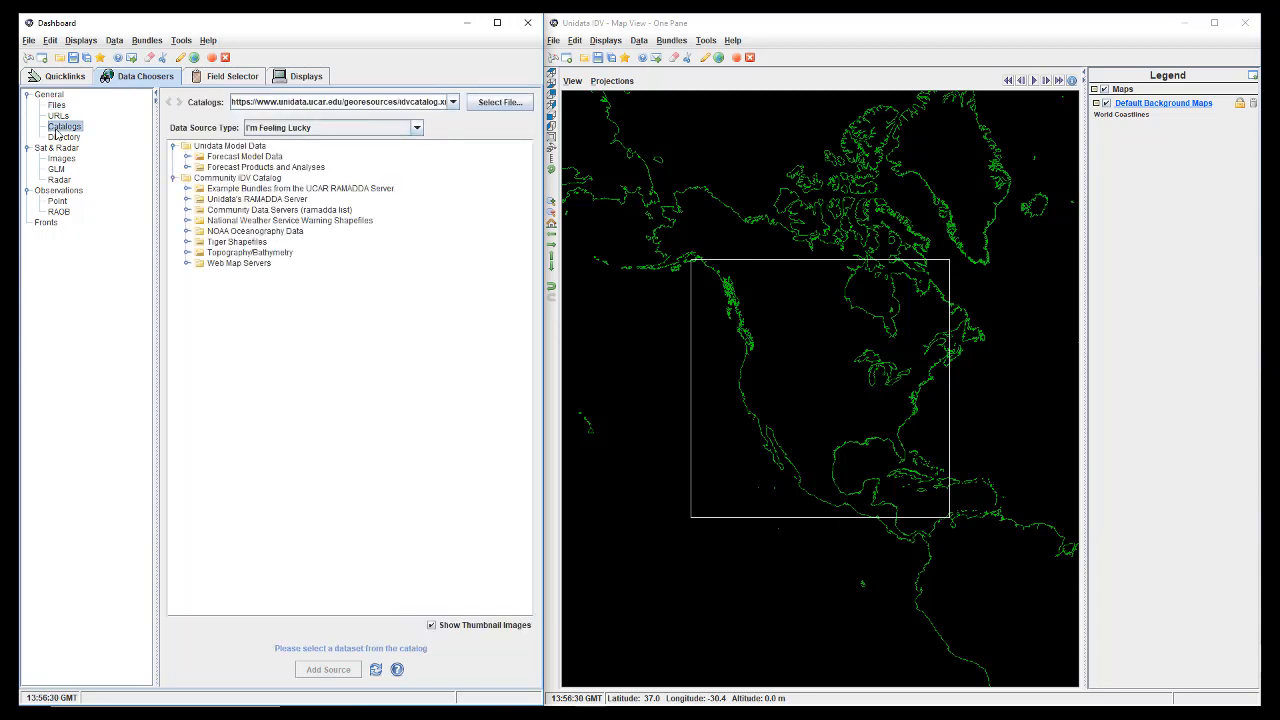
{"action": "left_click", "coordinate": [187, 158]}
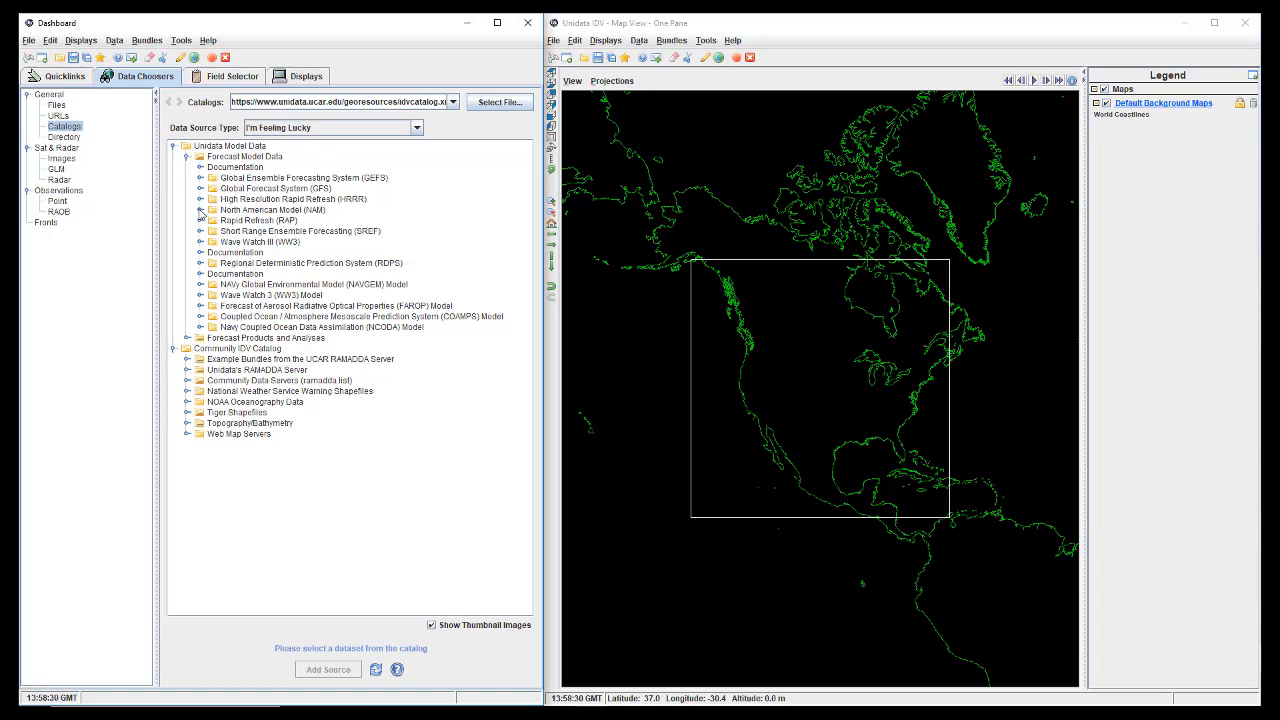
{"action": "left_click", "coordinate": [200, 210]}
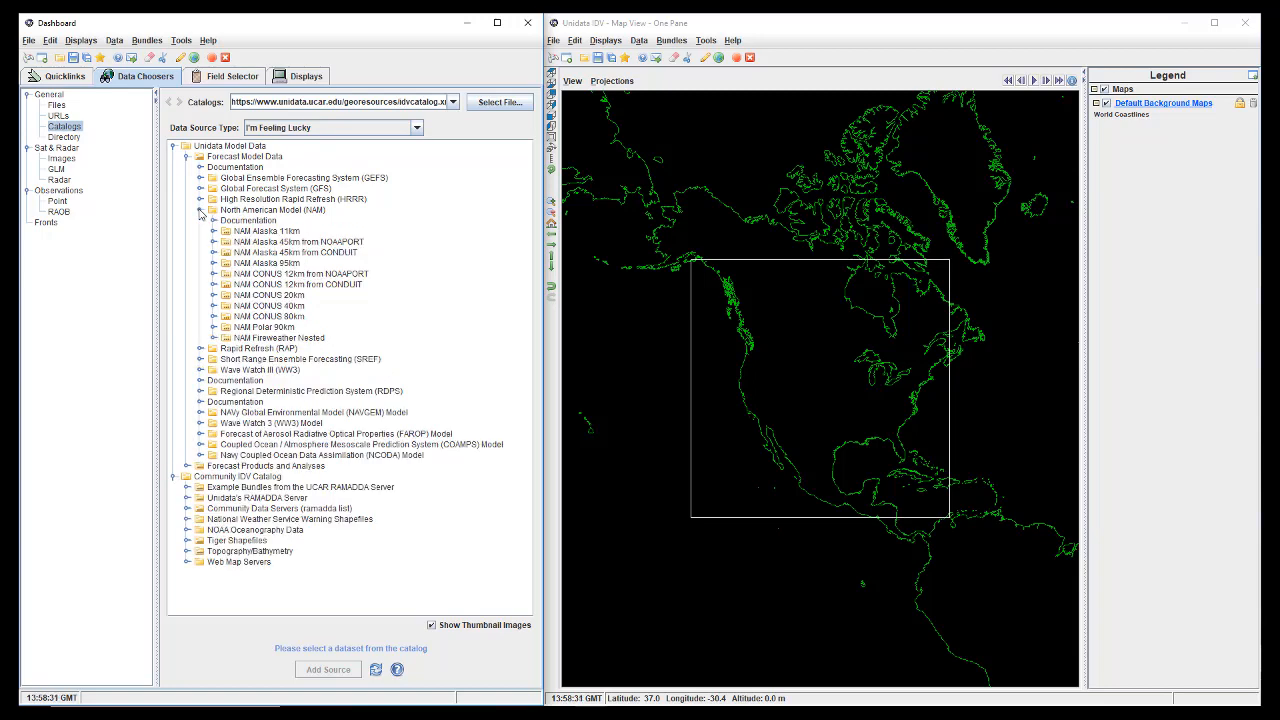
{"action": "left_click", "coordinate": [213, 231]}
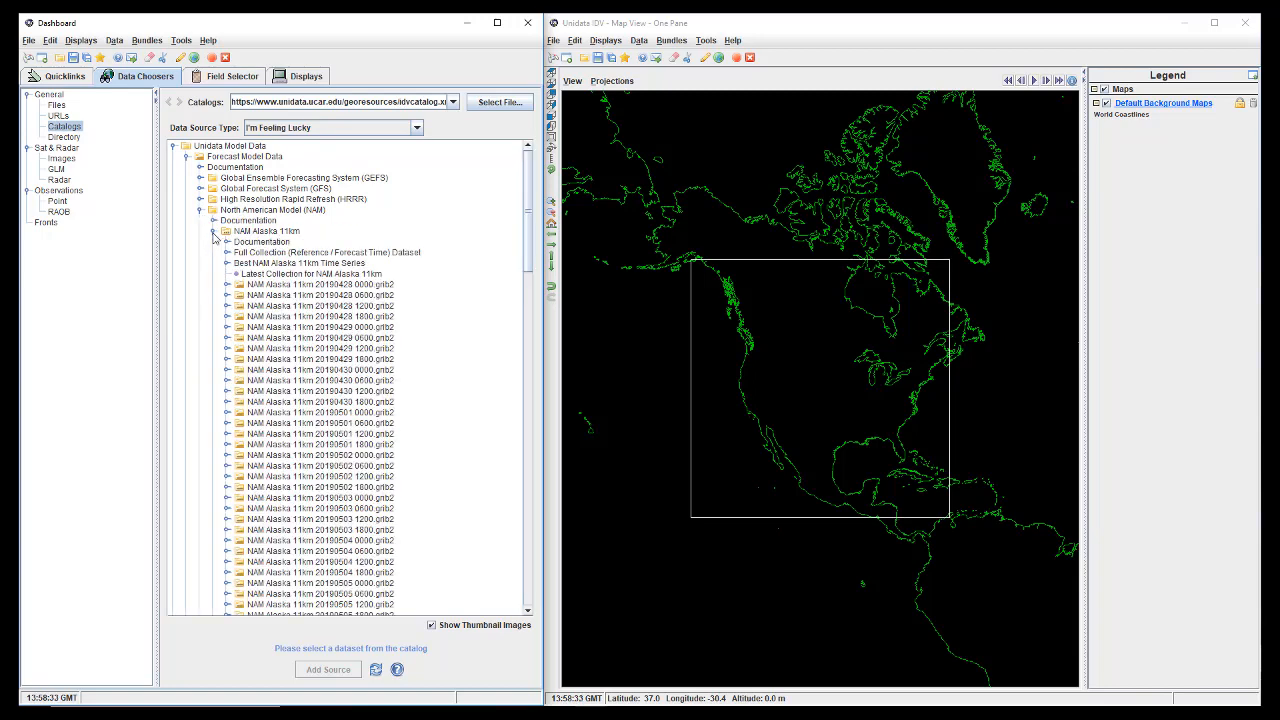
{"action": "left_click", "coordinate": [241, 274]}
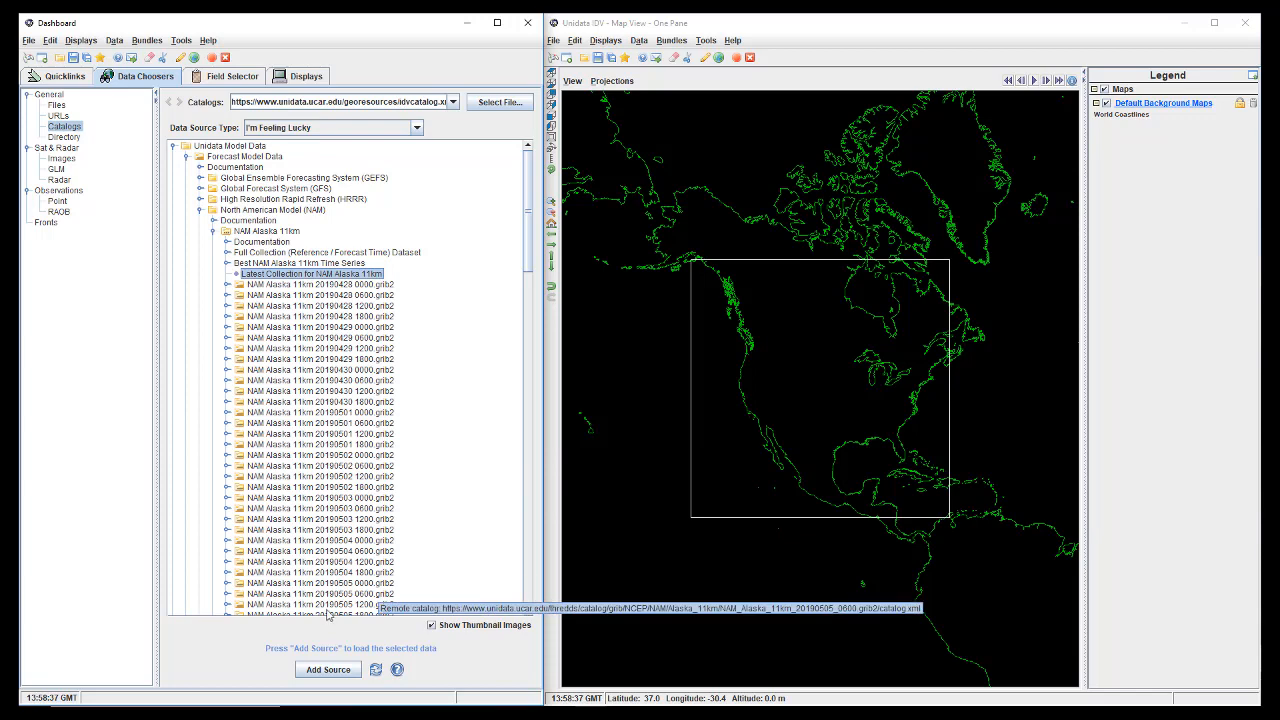
{"action": "left_click", "coordinate": [338, 669]}
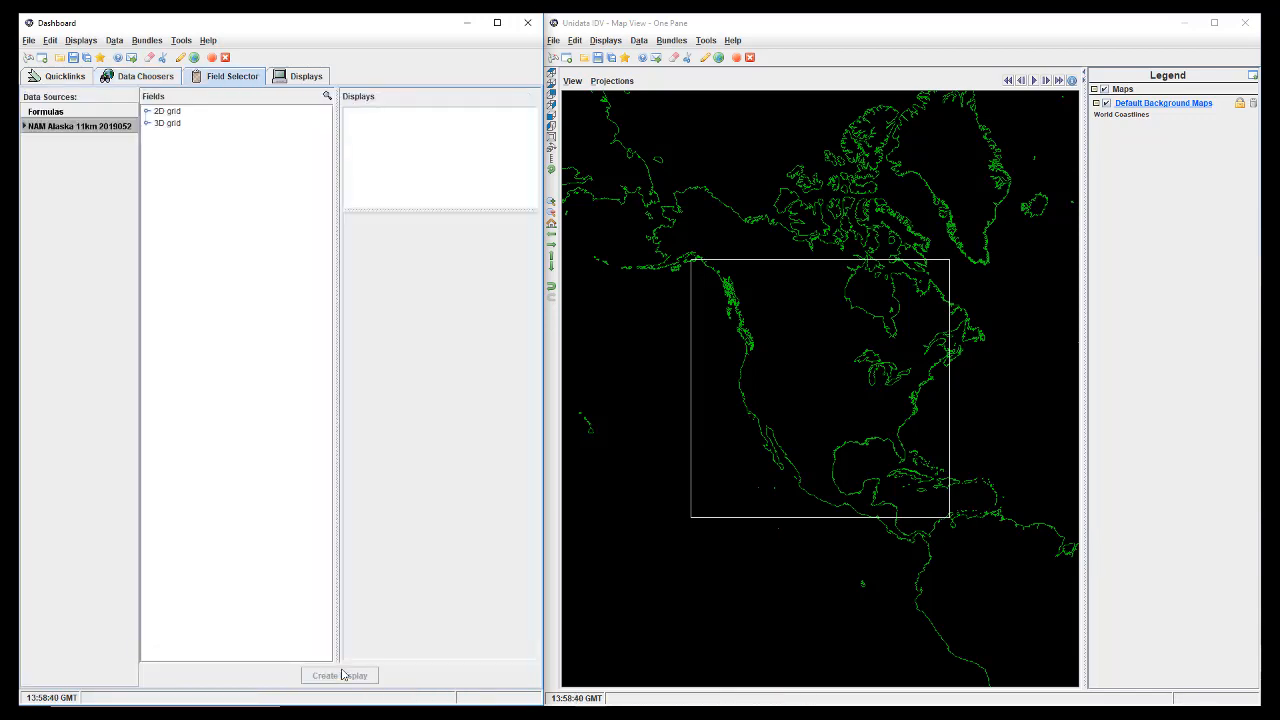
Step: Create a Color-Filled Contour Plan View of the 2D moisture field for relative humidity at the 0 °C isotherm level
{"action": "left_click", "coordinate": [147, 123]}
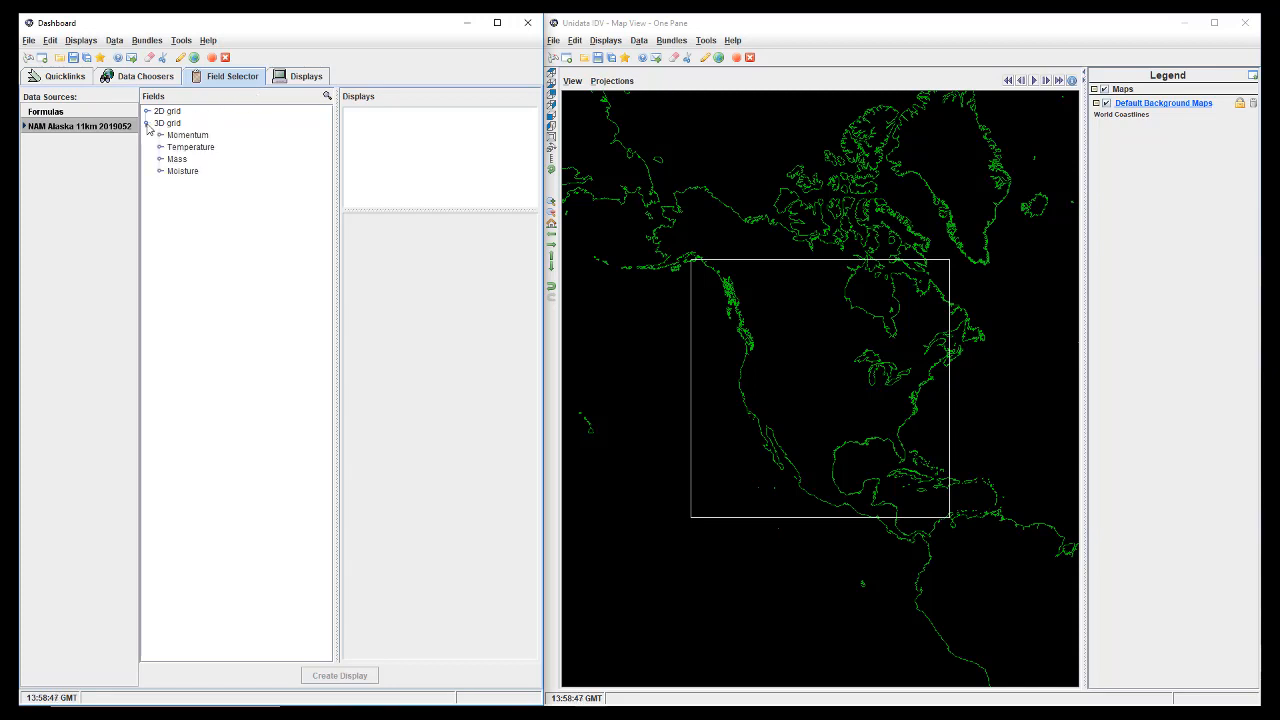
{"action": "left_click", "coordinate": [146, 111]}
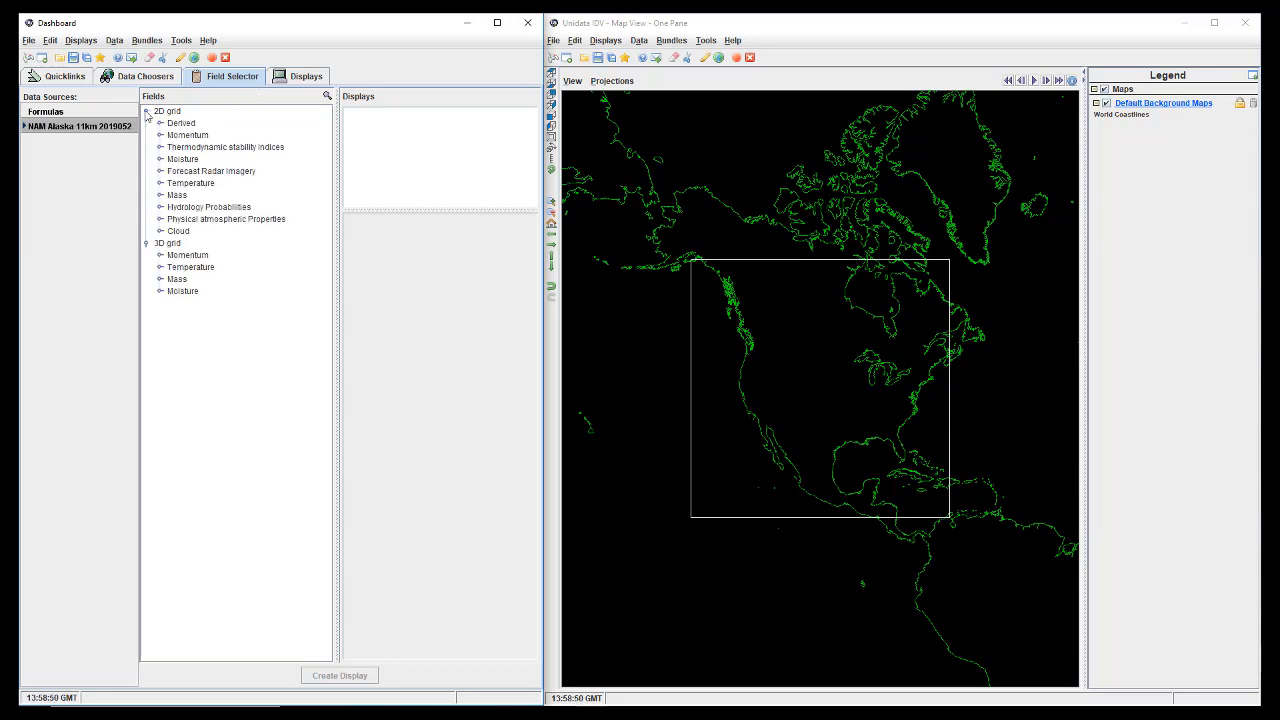
{"action": "left_click", "coordinate": [160, 160]}
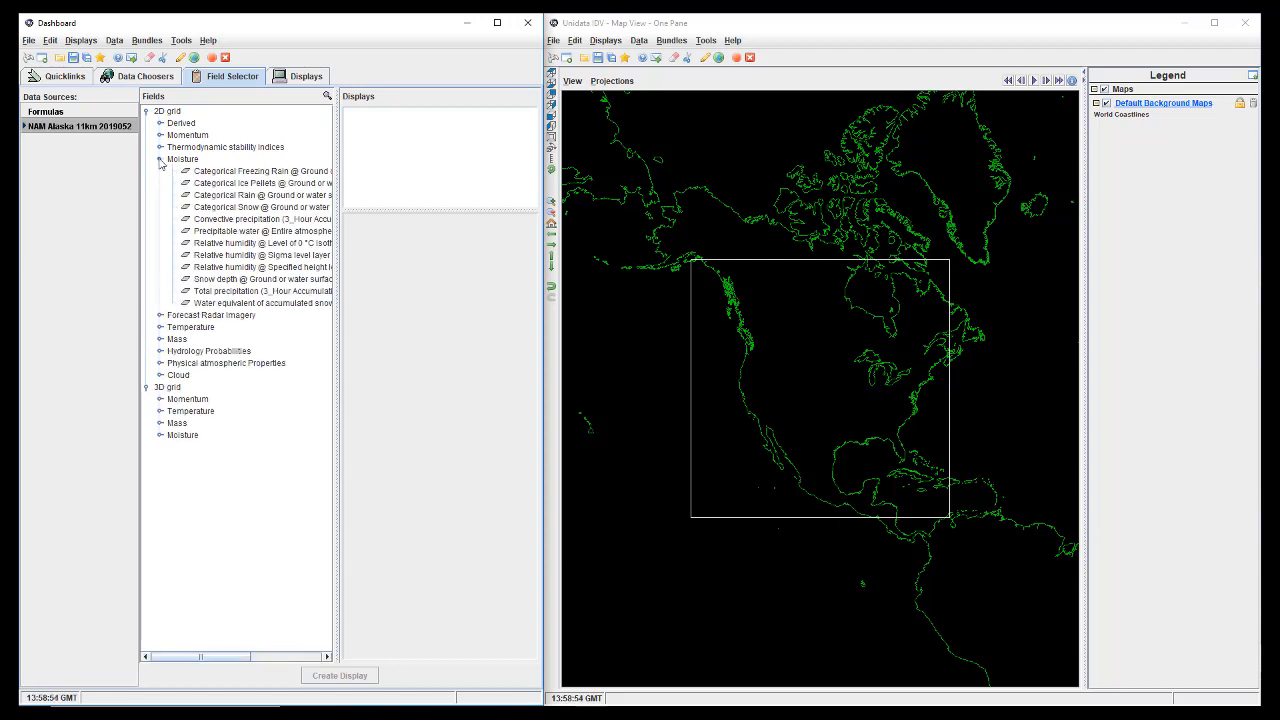
{"action": "left_click", "coordinate": [207, 245]}
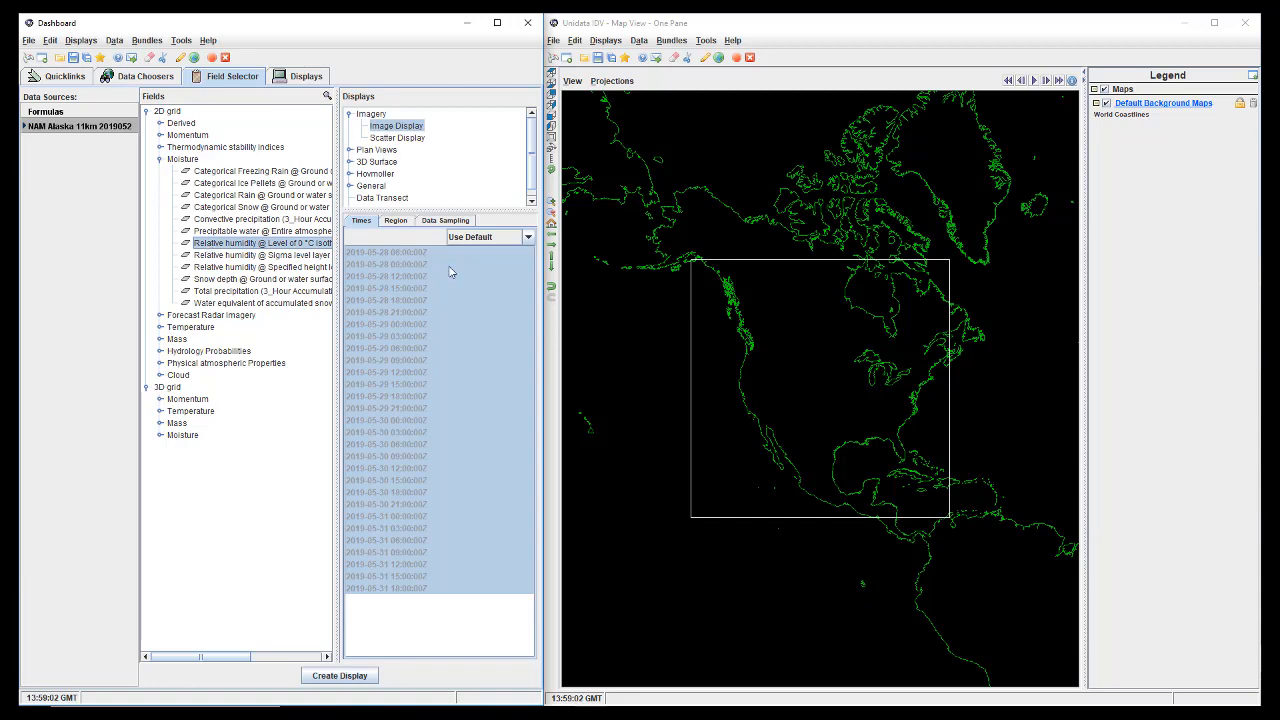
{"action": "left_click", "coordinate": [349, 150]}
{"action": "left_click", "coordinate": [422, 175]}
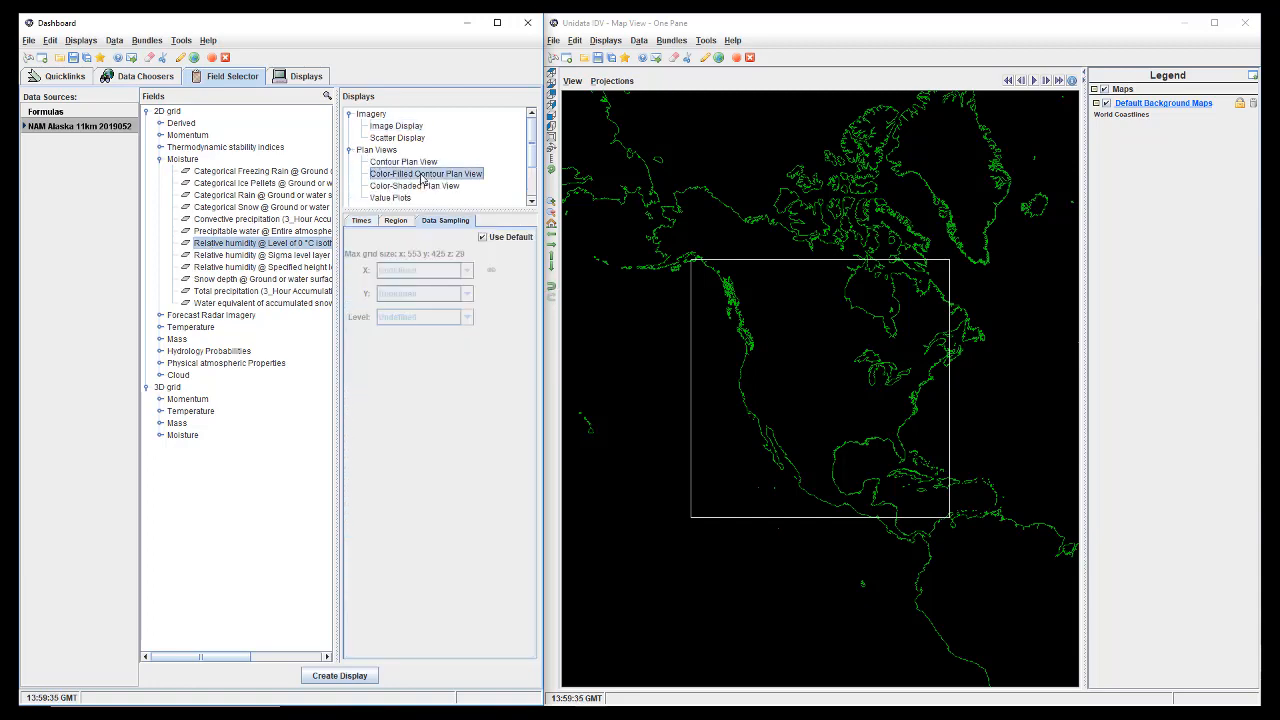
{"action": "left_click", "coordinate": [339, 676]}
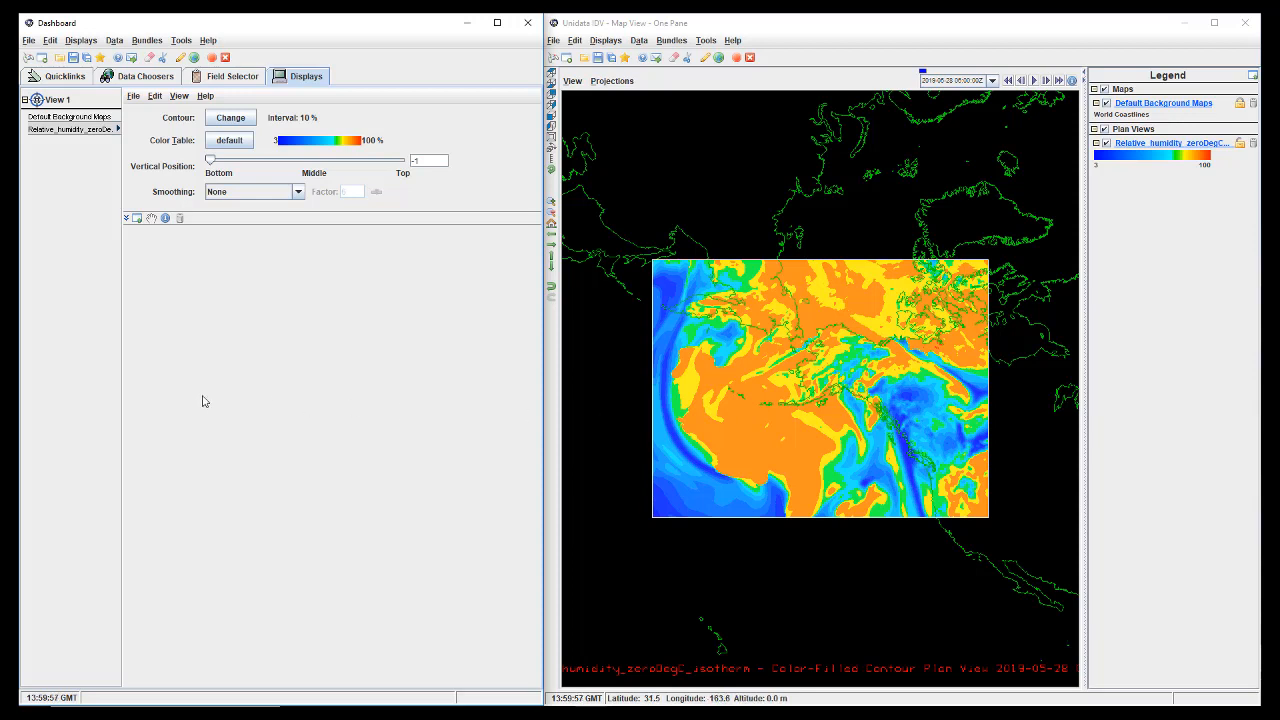
Step: Change the World Coastlines line color of the default background maps to black
{"action": "left_click", "coordinate": [66, 117]}
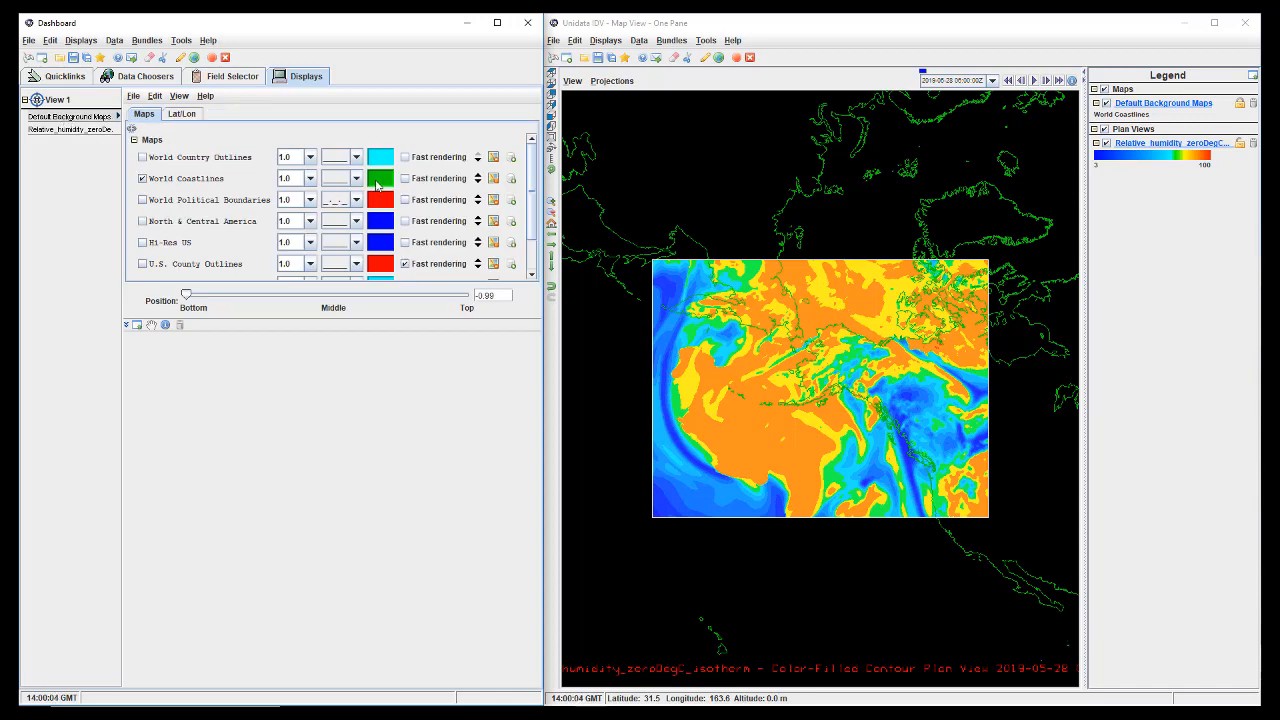
{"action": "left_click", "coordinate": [378, 185]}
{"action": "left_click", "coordinate": [459, 310]}
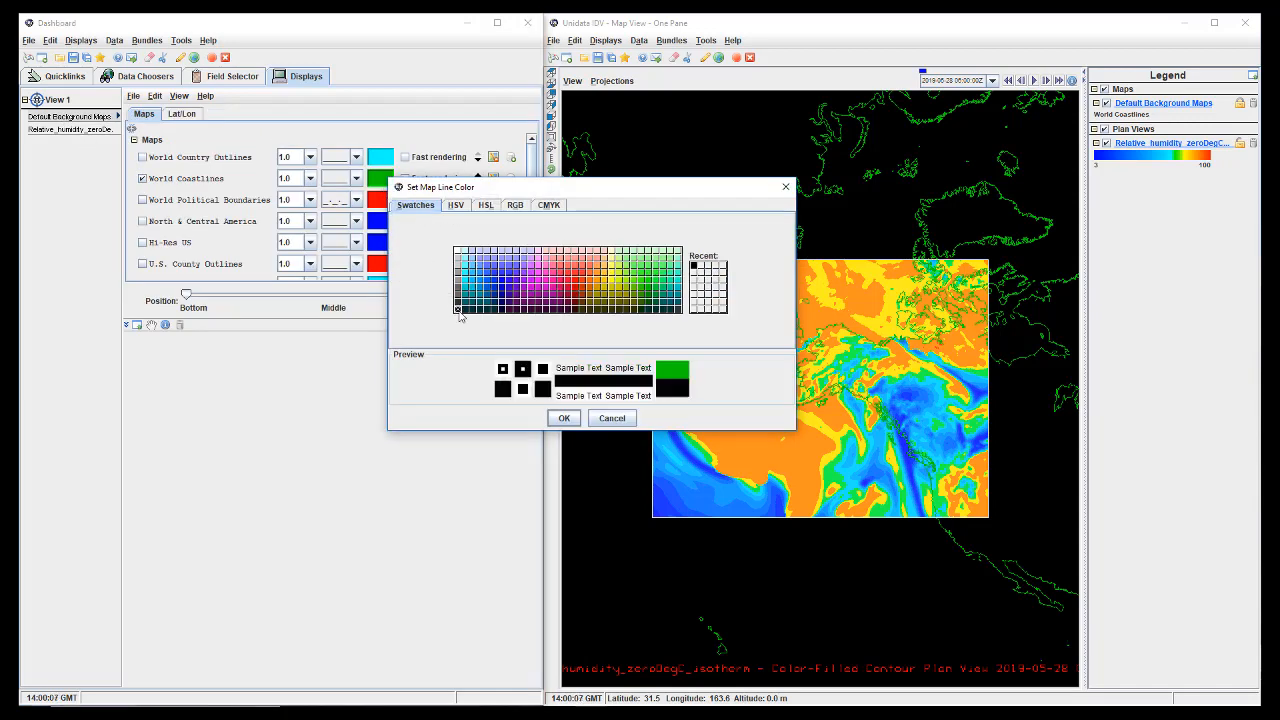
{"action": "left_click", "coordinate": [571, 423]}
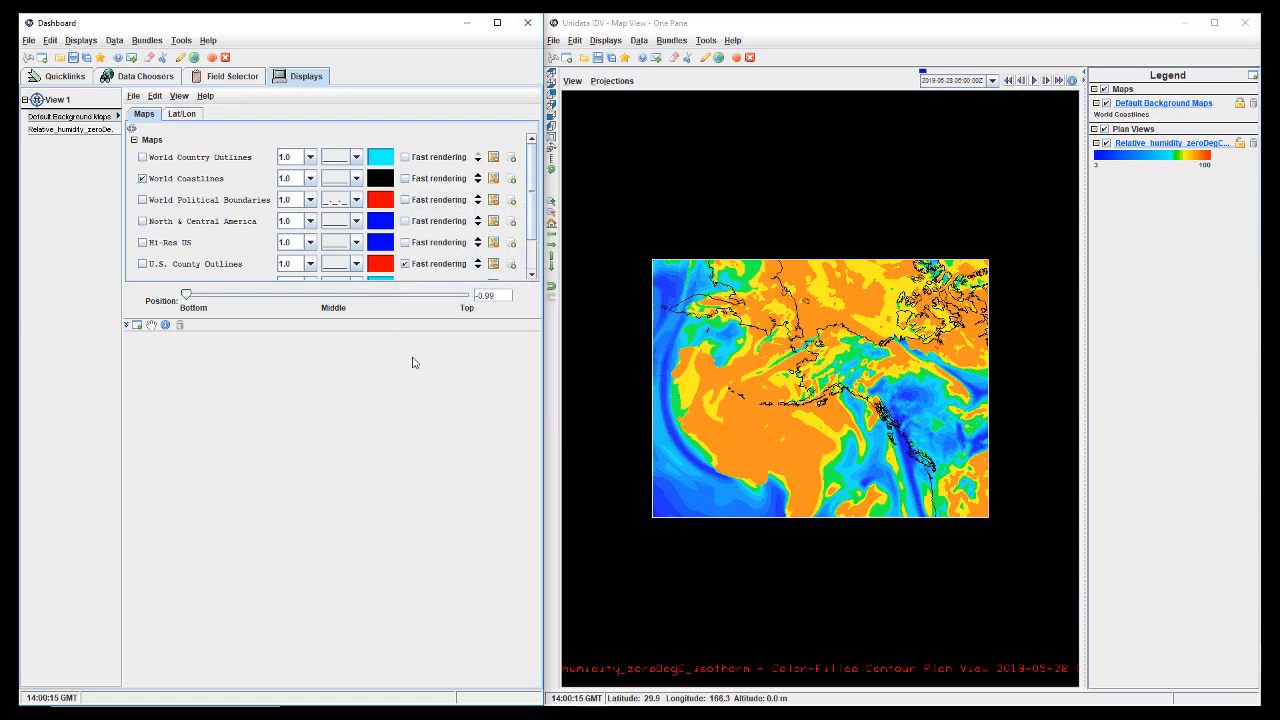
Step: Set the relative humidity display's contour interval to 5 % and turn on contour labels
{"action": "left_click", "coordinate": [41, 133]}
{"action": "left_click", "coordinate": [230, 117]}
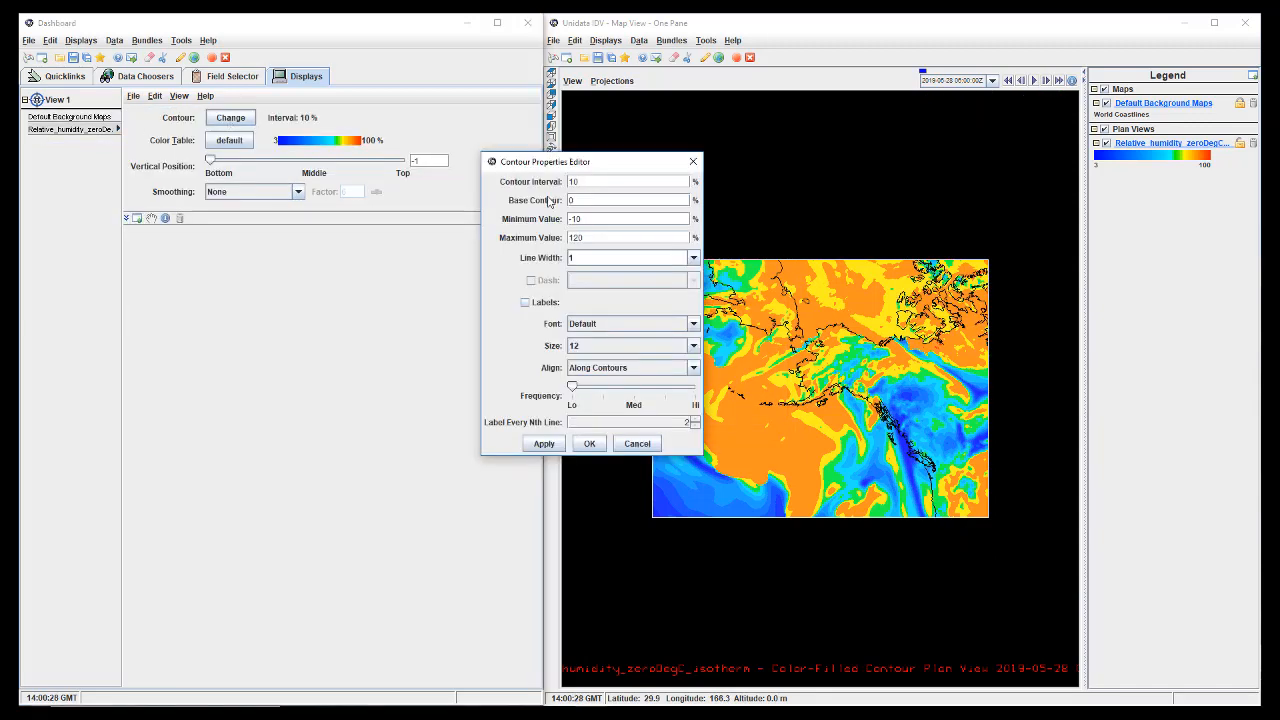
{"action": "key", "text": "BackSpace"}
{"action": "key", "text": "BackSpace"}
{"action": "type", "text": "5"}
{"action": "left_click", "coordinate": [526, 303]}
{"action": "left_click", "coordinate": [544, 445]}
{"action": "left_click", "coordinate": [544, 445]}
{"action": "left_click", "coordinate": [694, 162]}
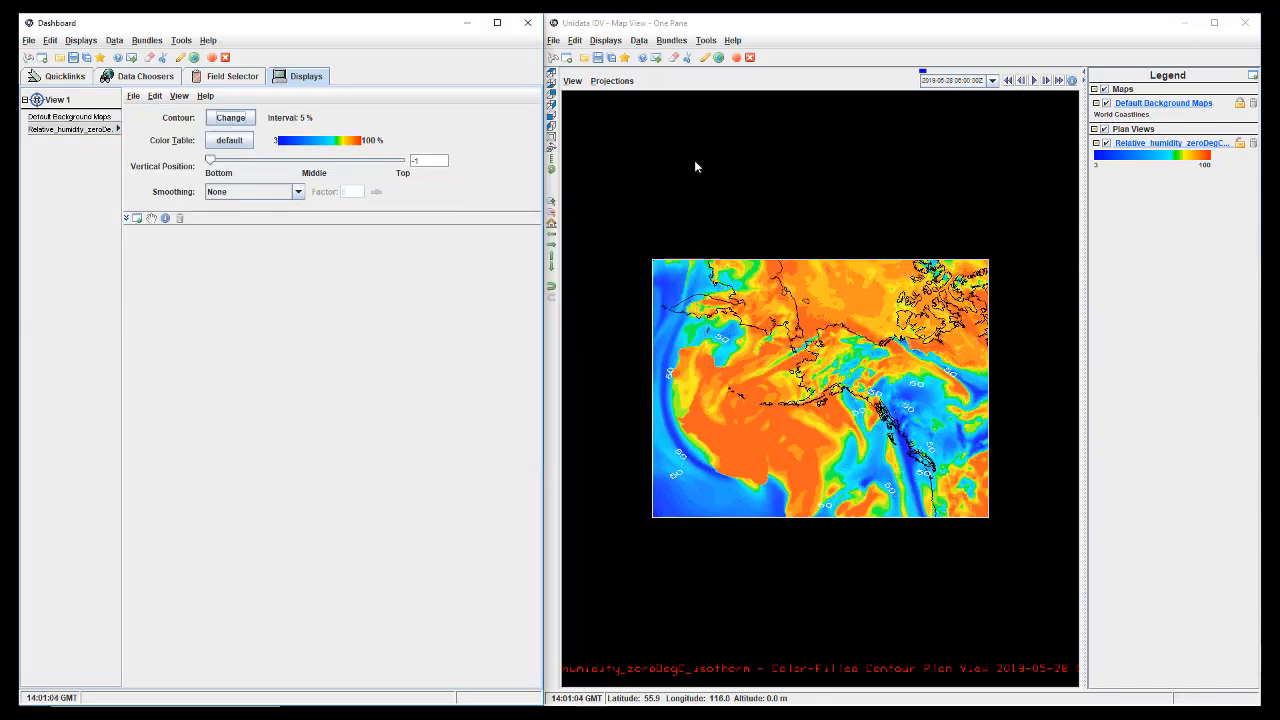
Step: Apply the basic VisAD color table to the relative humidity display
{"action": "left_click", "coordinate": [229, 140]}
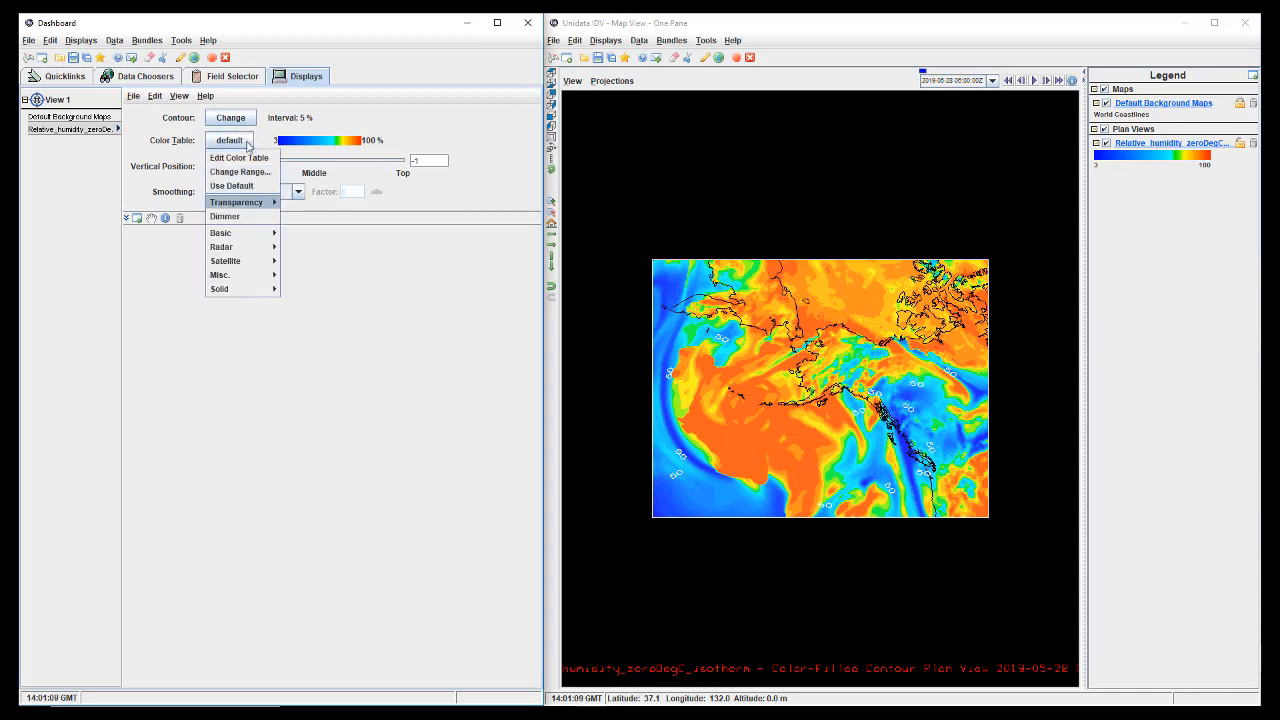
{"action": "mouse_move", "coordinate": [245, 232]}
{"action": "left_click", "coordinate": [310, 317]}
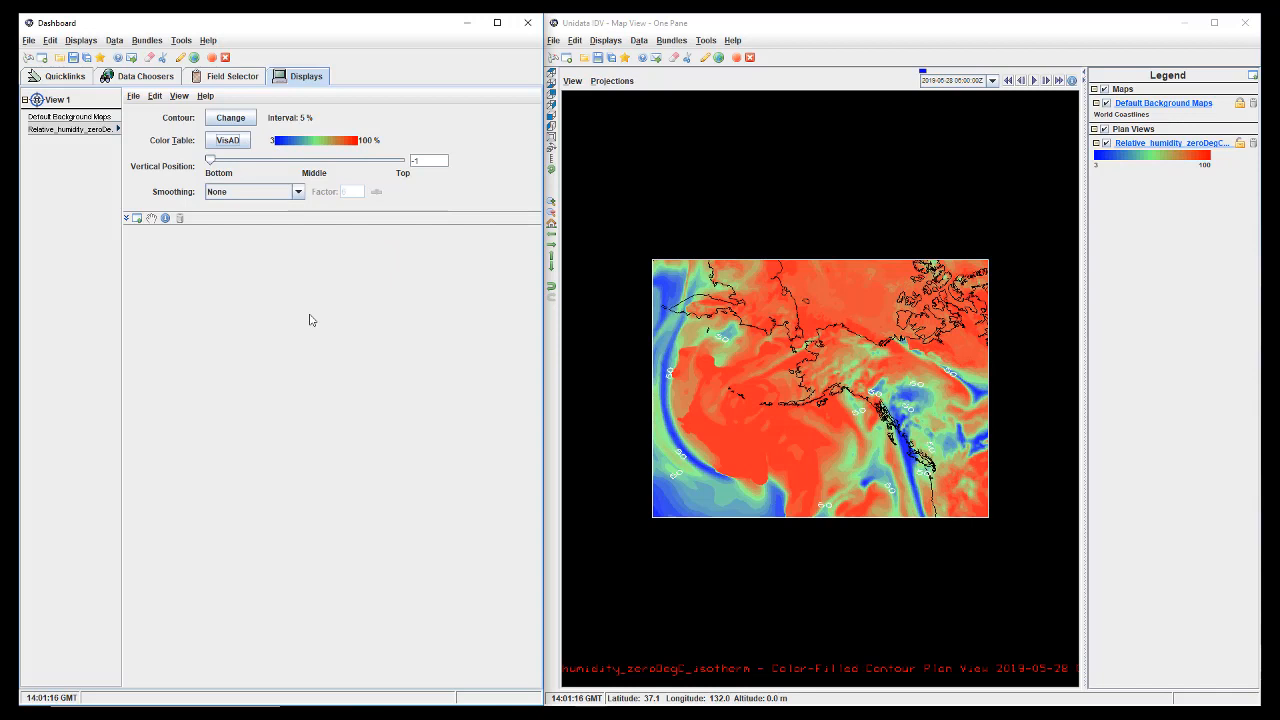
Step: Set the upper limit of the relative humidity color table range to 50
{"action": "left_click", "coordinate": [348, 141]}
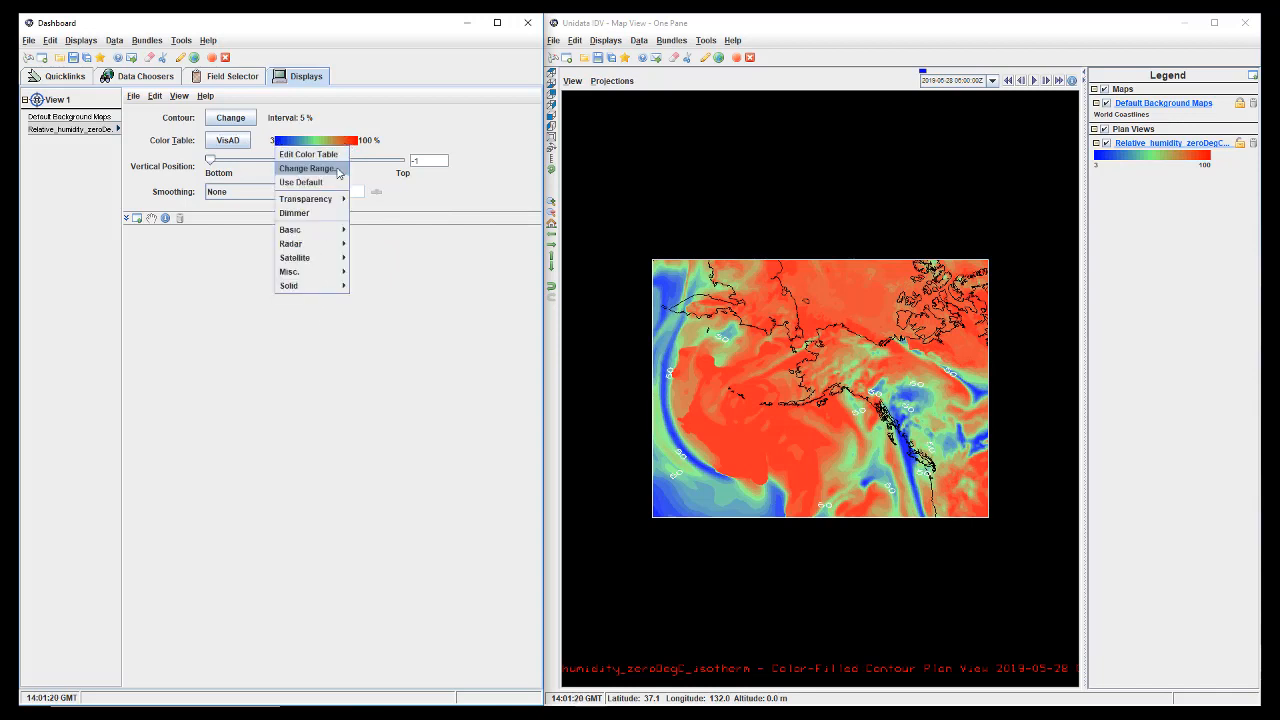
{"action": "left_click", "coordinate": [338, 169]}
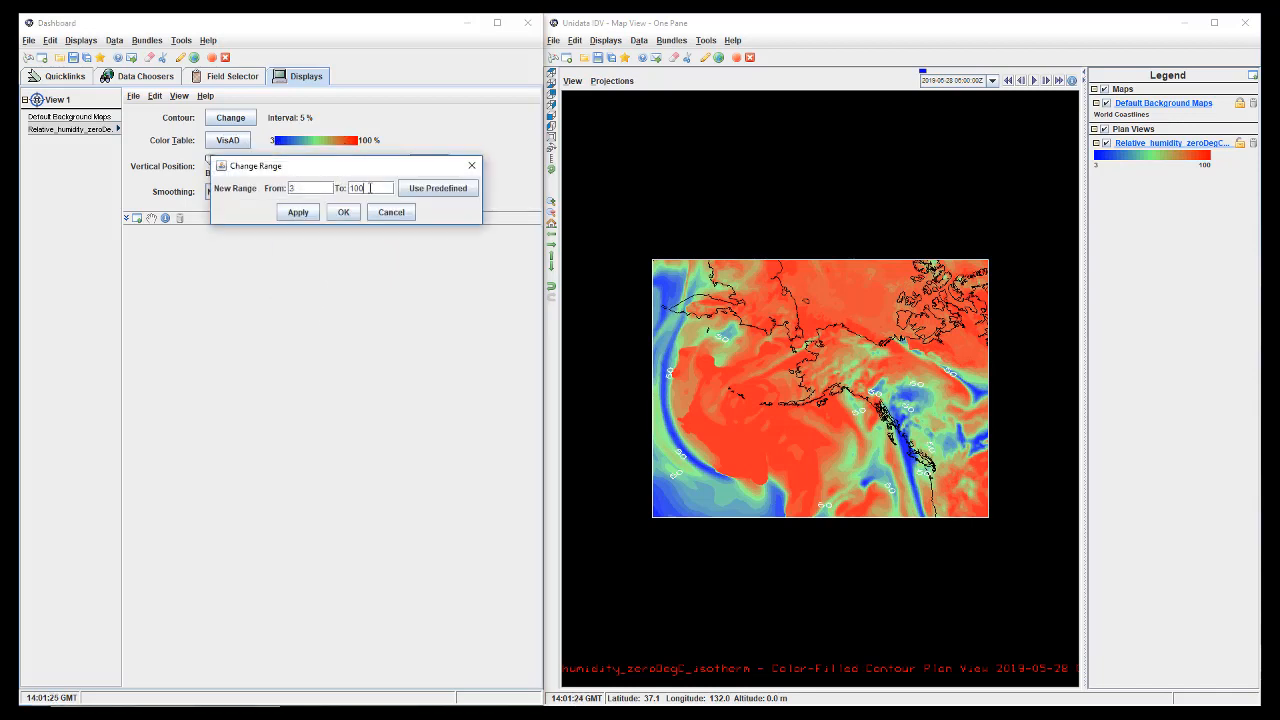
{"action": "left_click_drag", "start_coordinate": [370, 188], "coordinate": [348, 188]}
{"action": "type", "text": "50"}
{"action": "left_click", "coordinate": [298, 212]}
{"action": "left_click", "coordinate": [310, 282]}
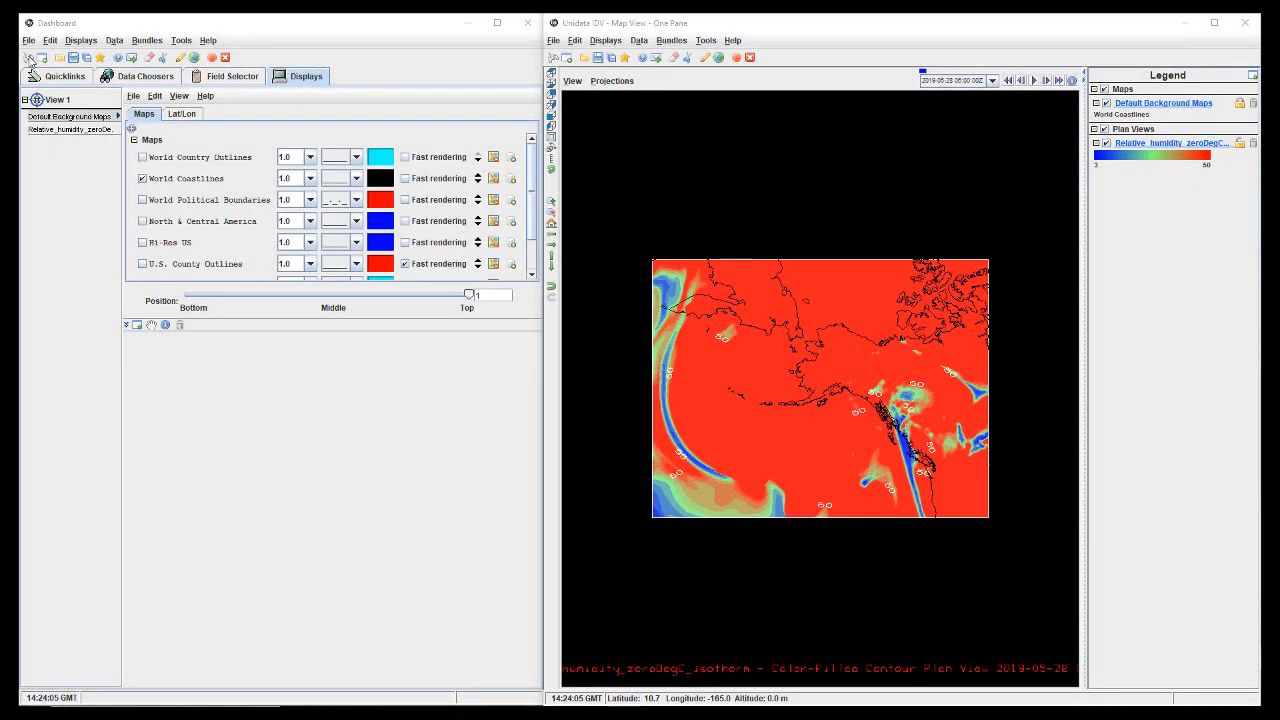
Step: Bring up the dashboard, and open and close a new one-pane map view window
{"action": "left_click", "coordinate": [30, 60]}
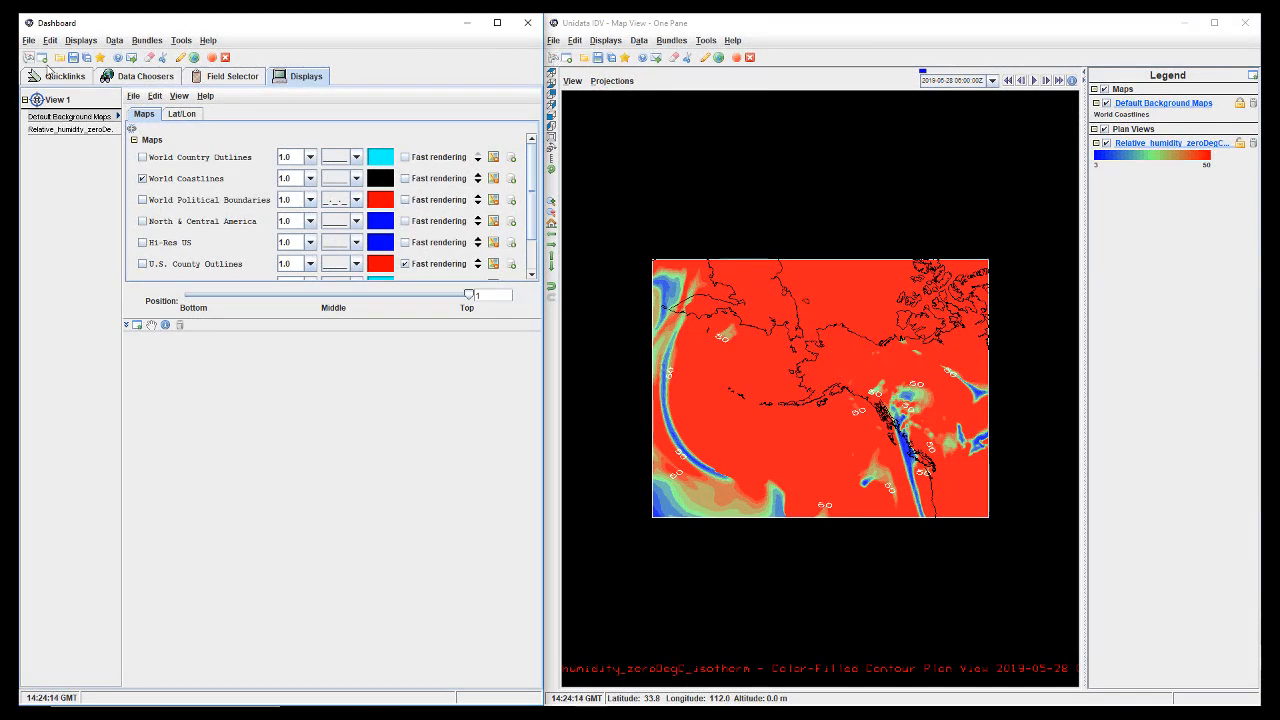
{"action": "left_click", "coordinate": [42, 60]}
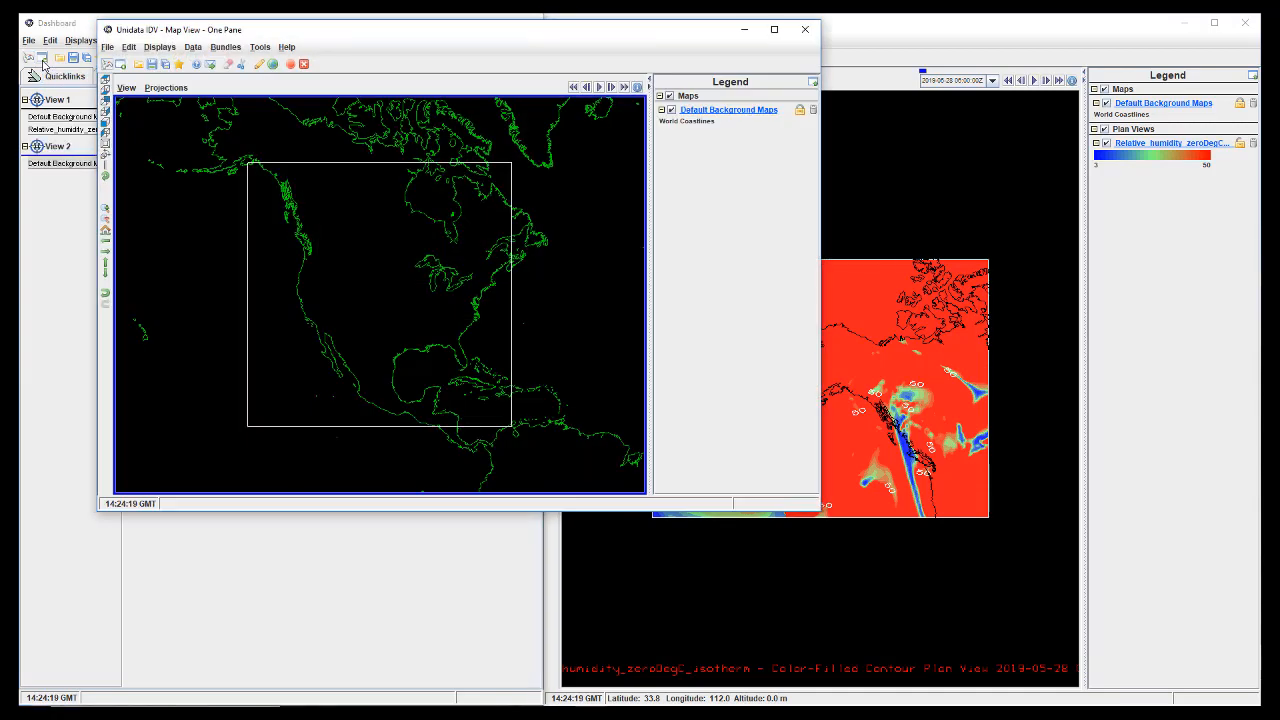
{"action": "left_click", "coordinate": [806, 30]}
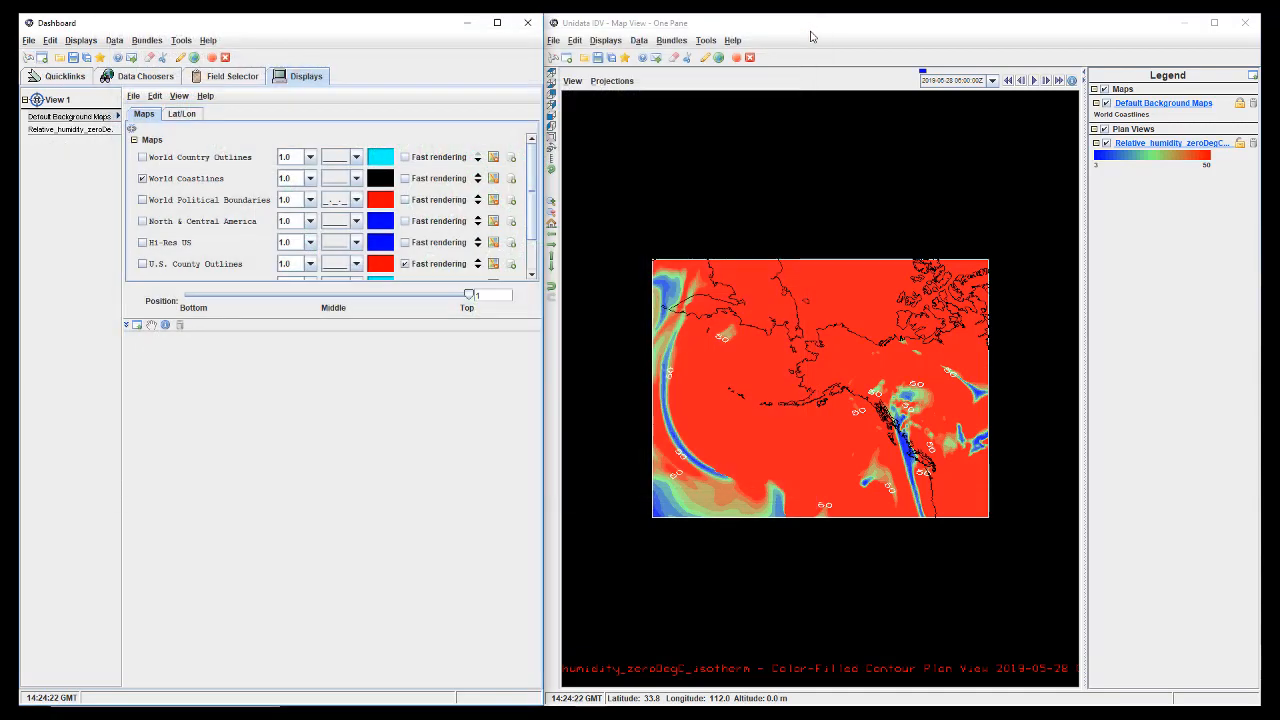
Step: Bring up and dismiss the dialog for opening a bundle file and the Local Favorite Bundles manager
{"action": "left_click", "coordinate": [58, 58]}
{"action": "left_click", "coordinate": [780, 195]}
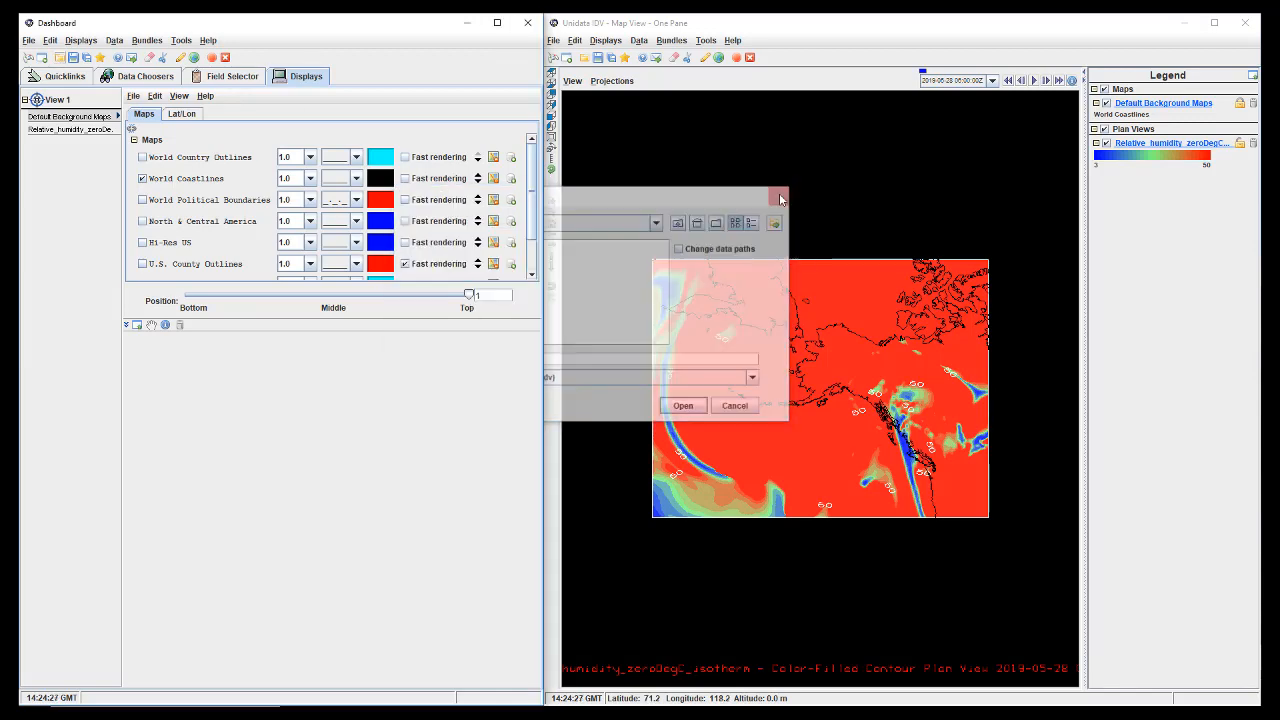
{"action": "left_click", "coordinate": [100, 58]}
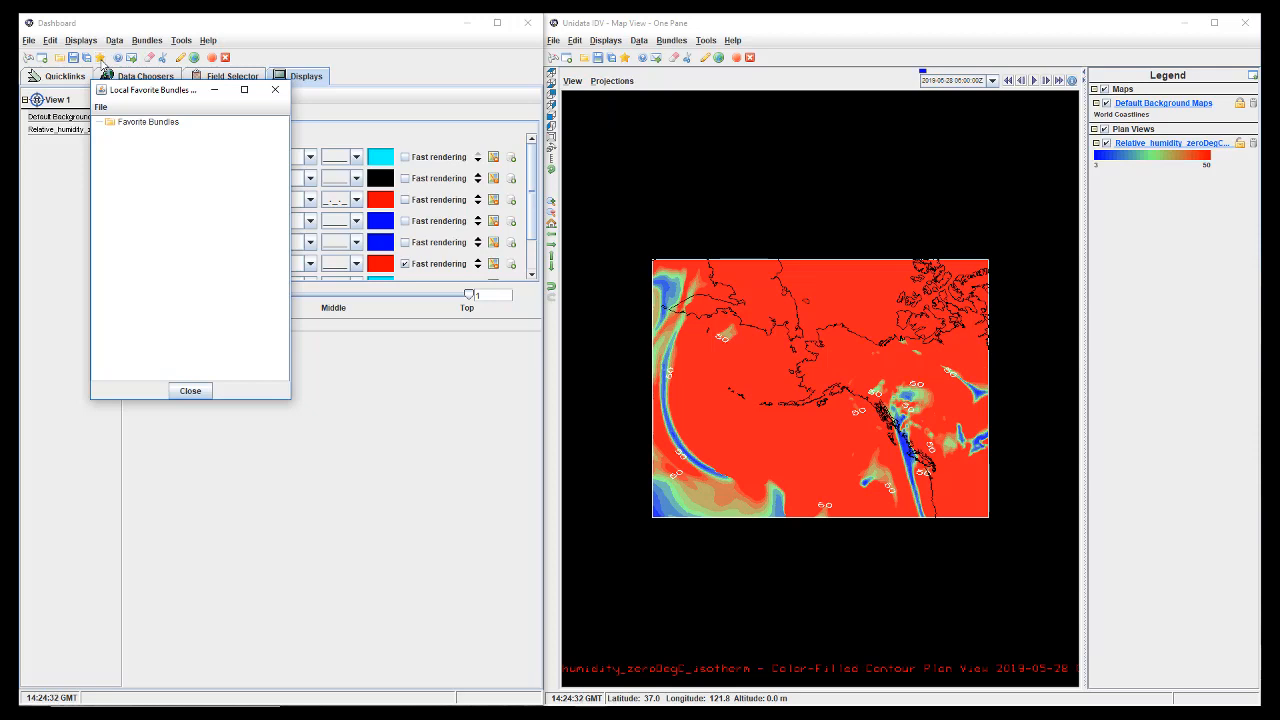
{"action": "left_click", "coordinate": [275, 89]}
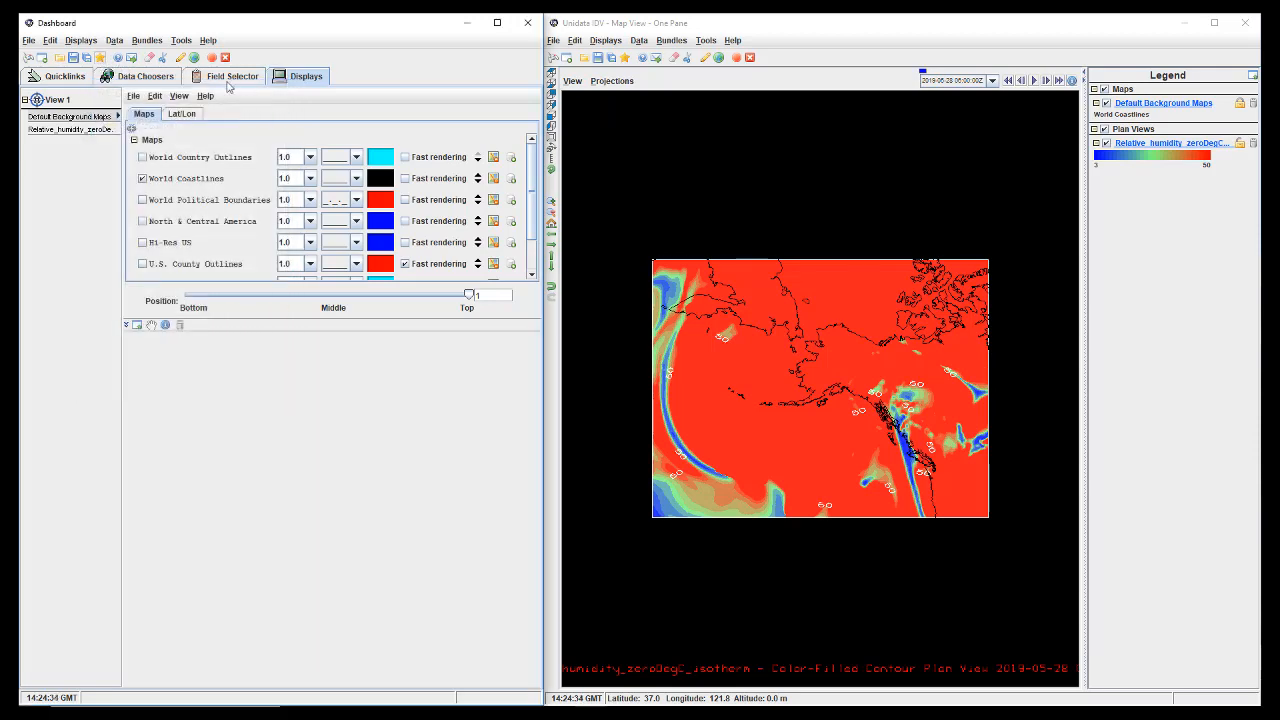
Step: View the IDV User's Guide and the Support Request Form, closing each without submitting anything
{"action": "left_click", "coordinate": [118, 58]}
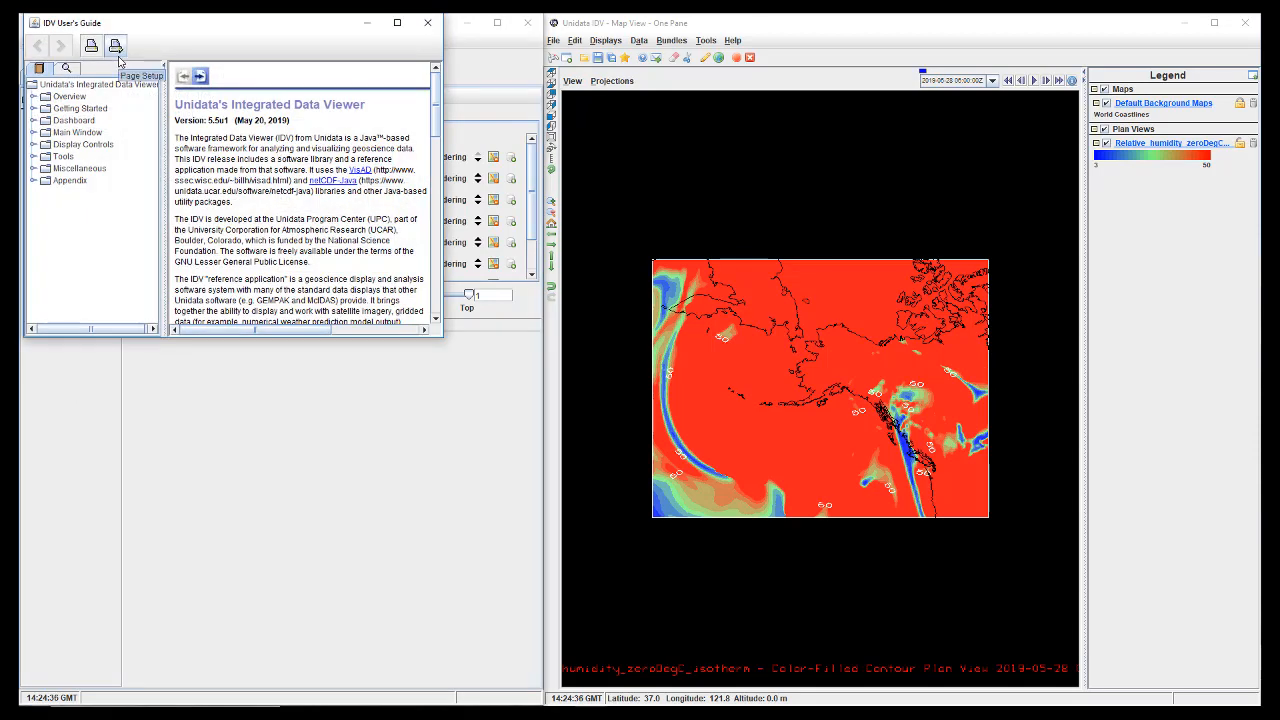
{"action": "left_click", "coordinate": [428, 23]}
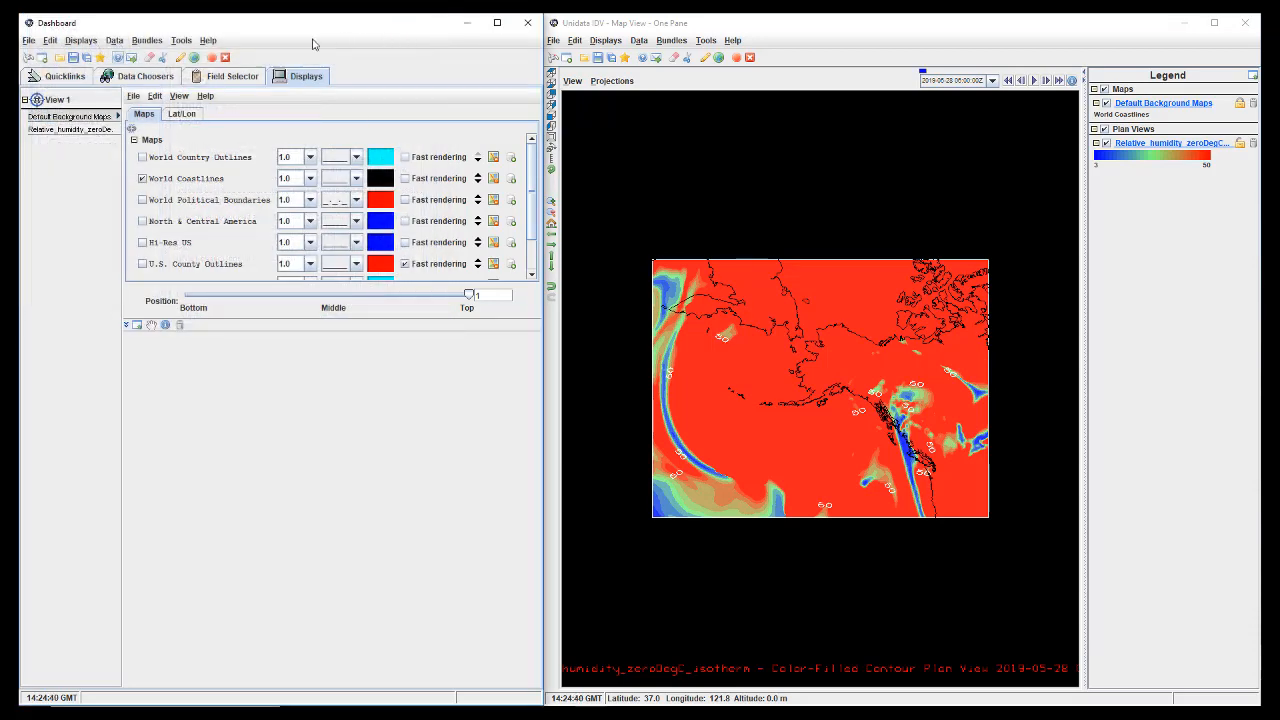
{"action": "left_click", "coordinate": [131, 58]}
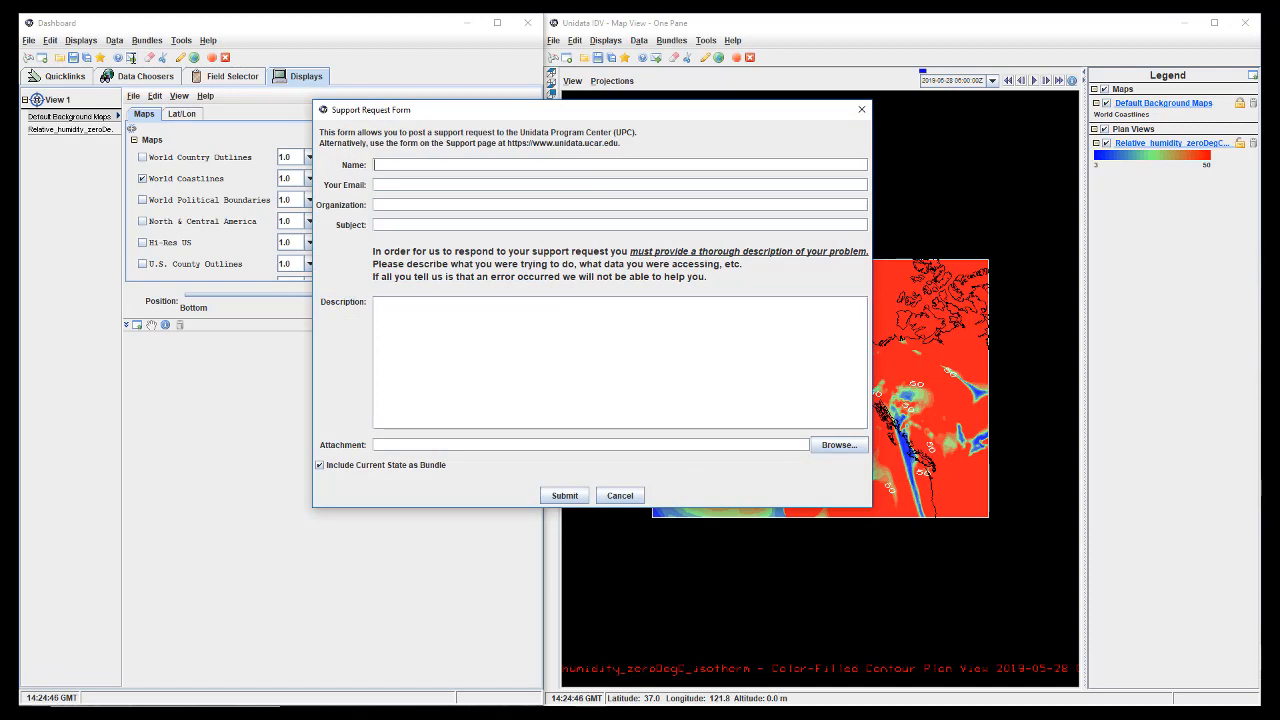
{"action": "left_click", "coordinate": [612, 497]}
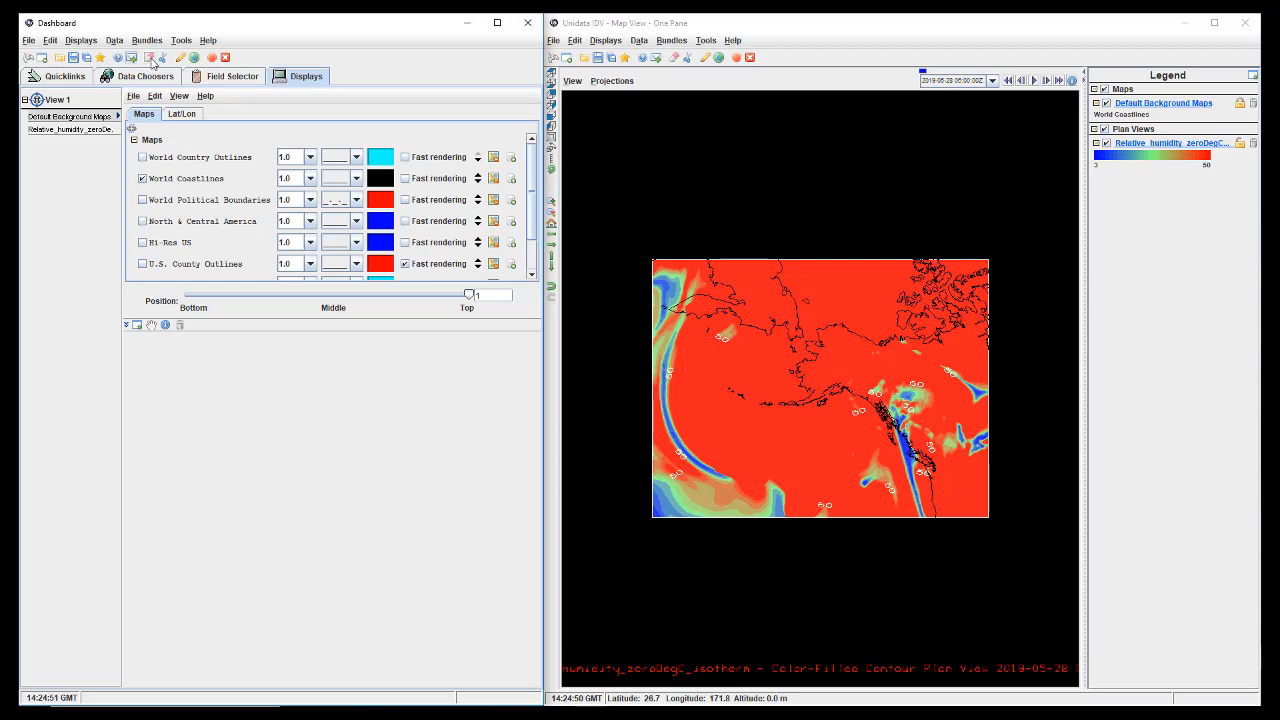
Step: Remove all displays and draw a curved cold front down the western part of the map area with the Drawing Control
{"action": "left_click", "coordinate": [150, 58]}
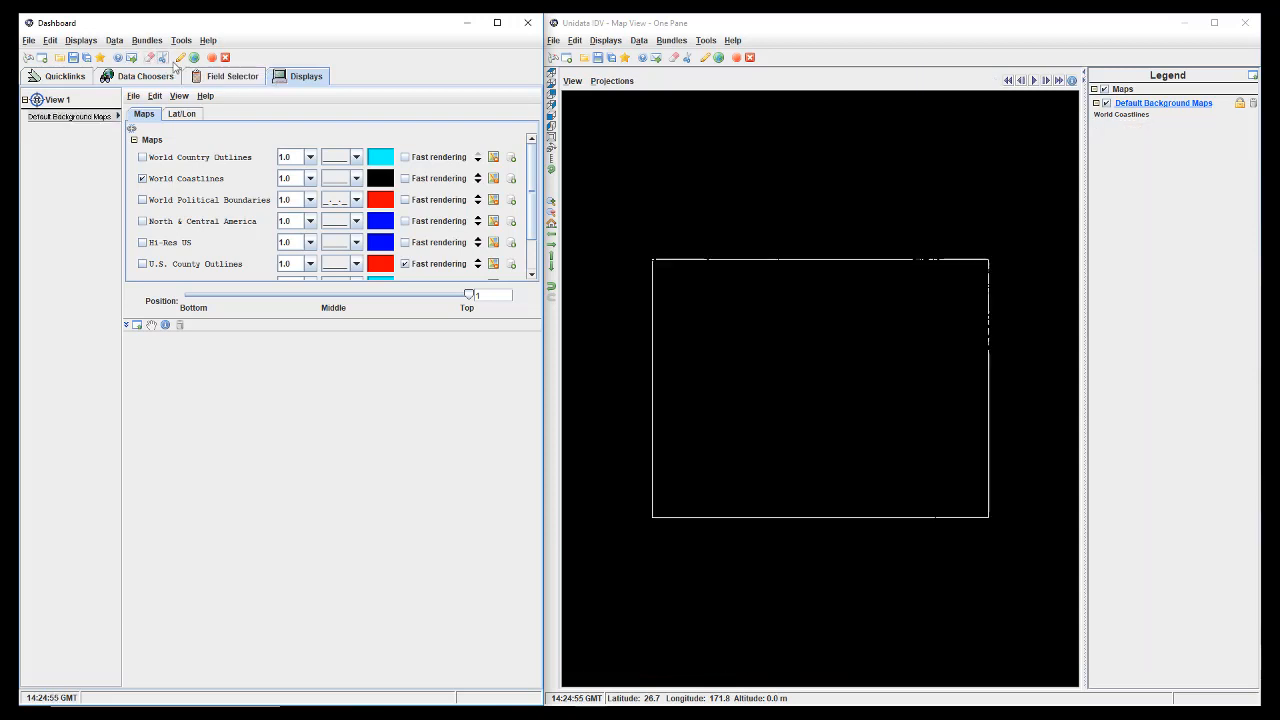
{"action": "left_click", "coordinate": [179, 58]}
{"action": "left_click", "coordinate": [150, 182]}
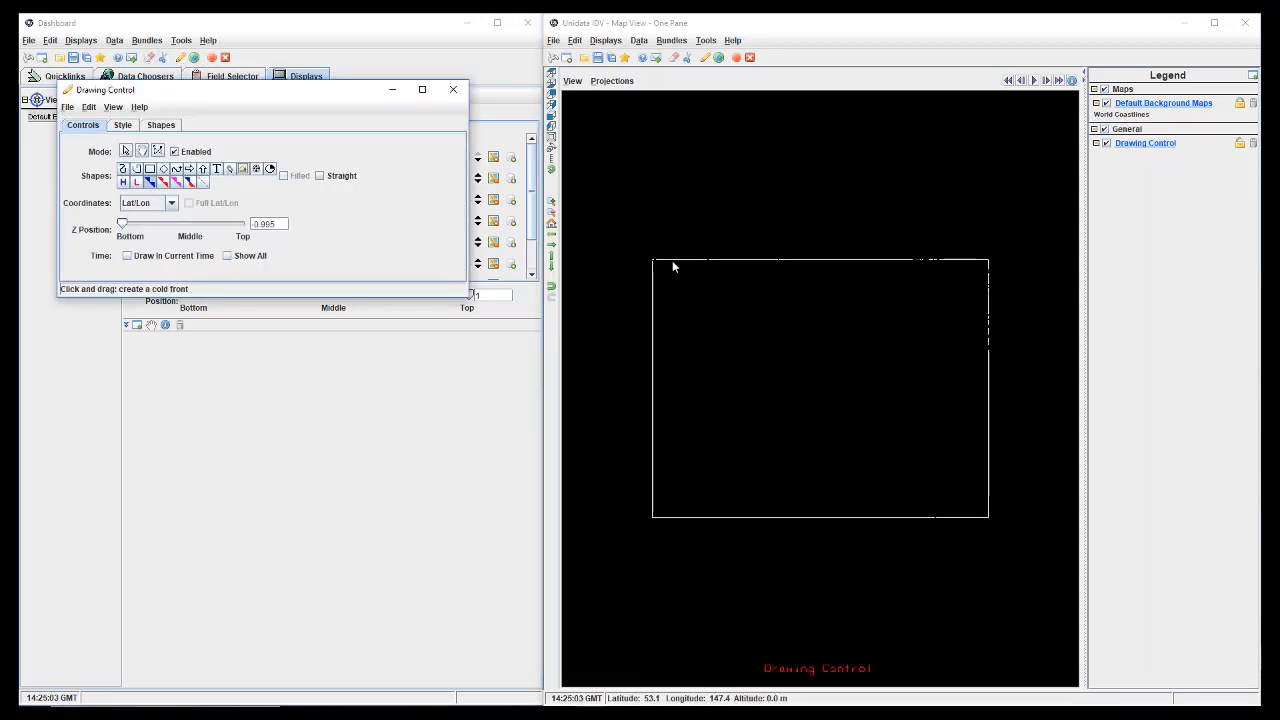
{"action": "left_click_drag", "start_coordinate": [673, 264], "coordinate": [704, 446]}
Step: Add the text label "Cold Front" just east of the drawn front and close the Drawing Control window
{"action": "left_click", "coordinate": [216, 168]}
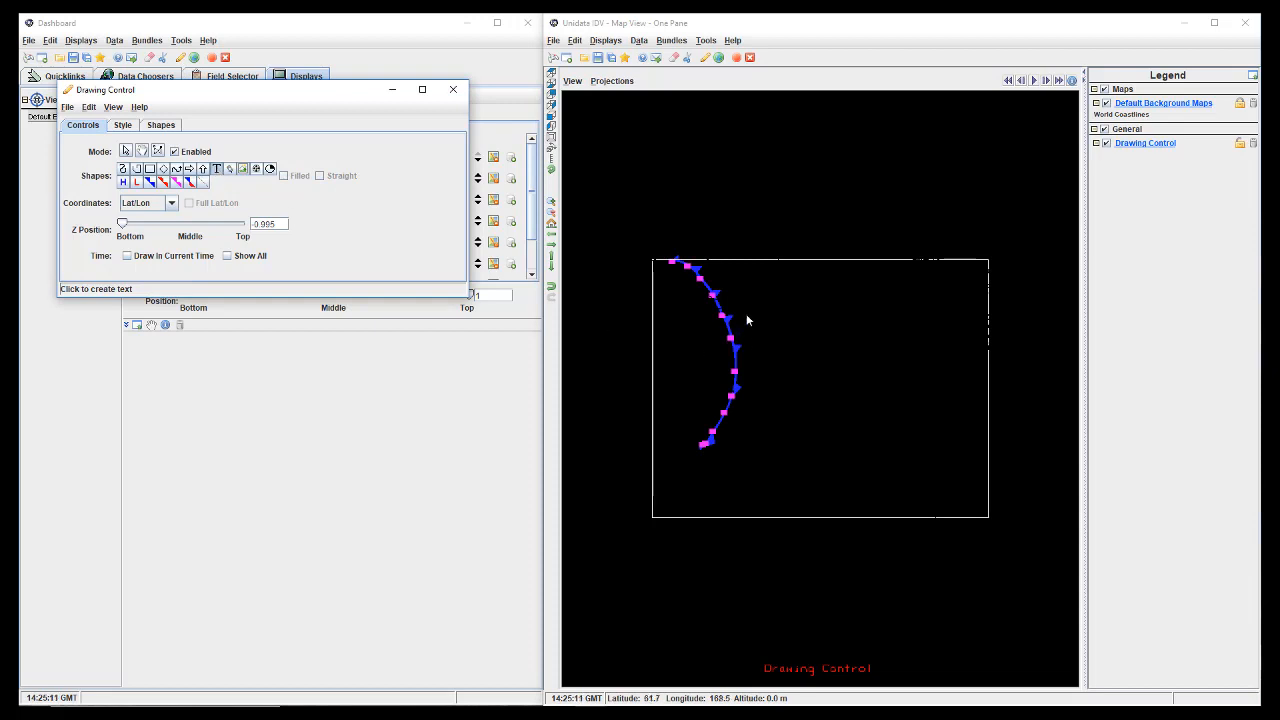
{"action": "left_click", "coordinate": [746, 320]}
{"action": "type", "text": "Cold Front"}
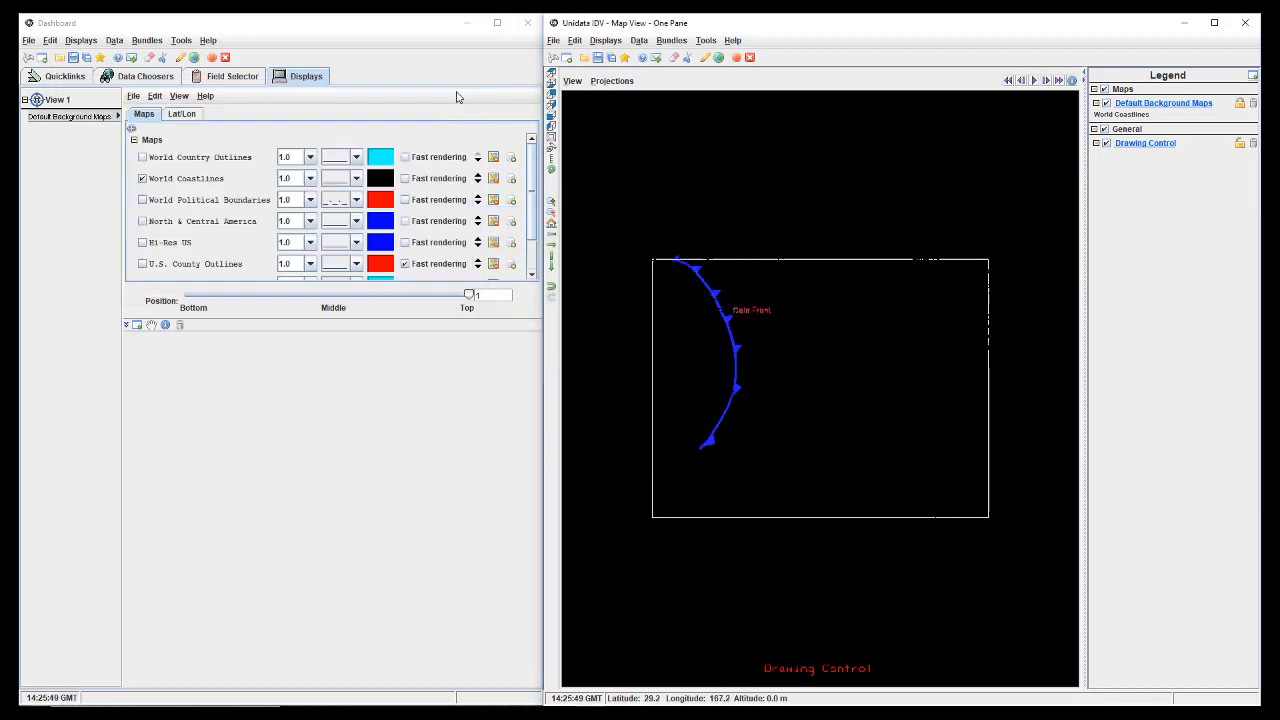
Step: Add the Blue Marble - Static background image to the map view and bring up the exit confirmation
{"action": "left_click", "coordinate": [196, 61]}
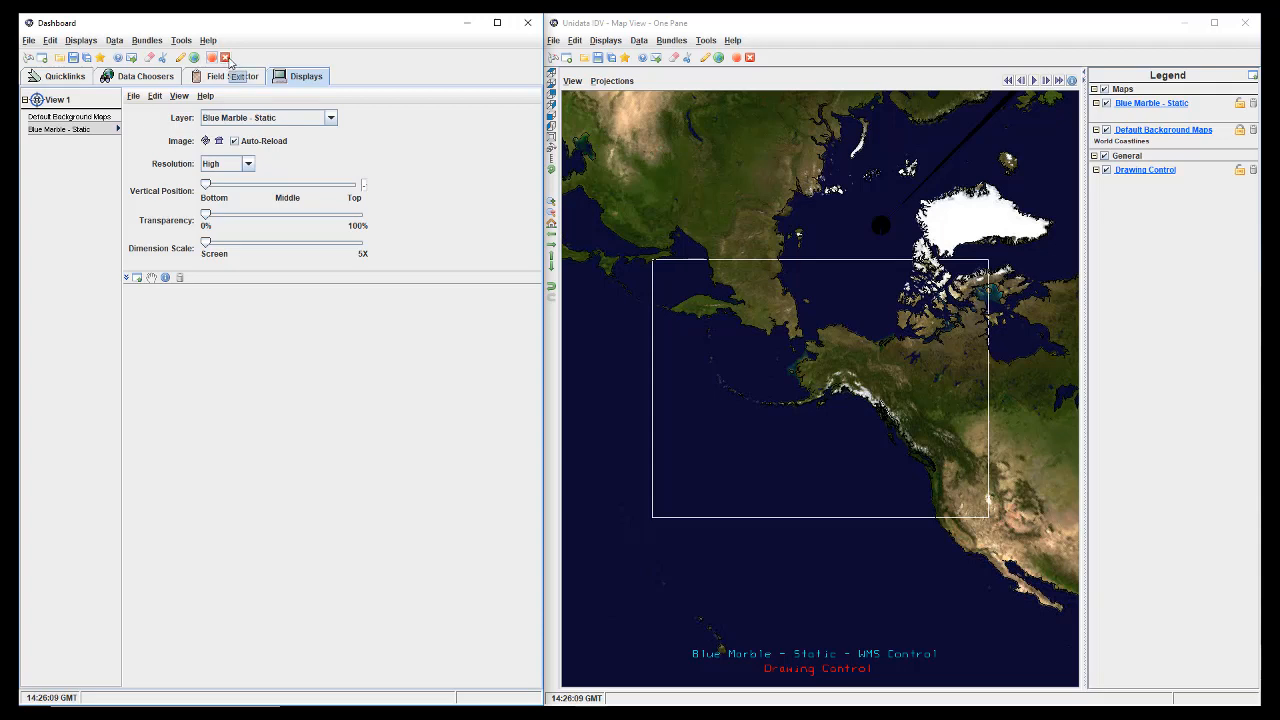
{"action": "left_click", "coordinate": [226, 58]}
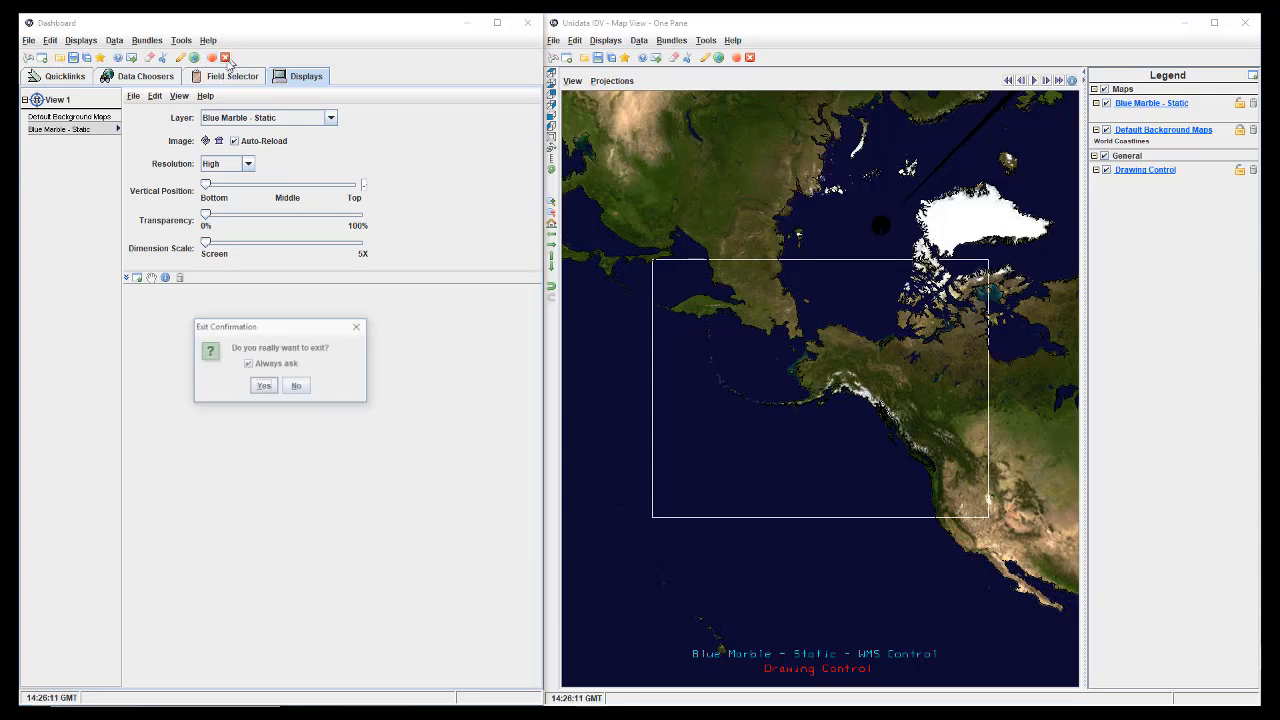